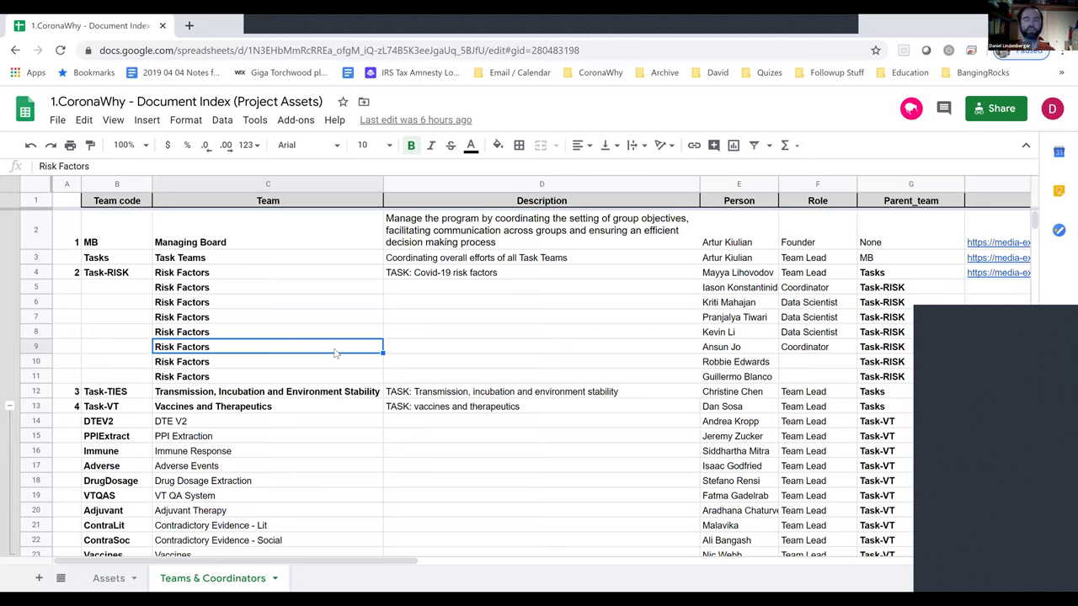
Look through the Teams & Coordinators list down to the organisation and communications teams, then return to the Transmission, Incubation and Environment Stability row.
key("Down")
key("Down")
key("Down")
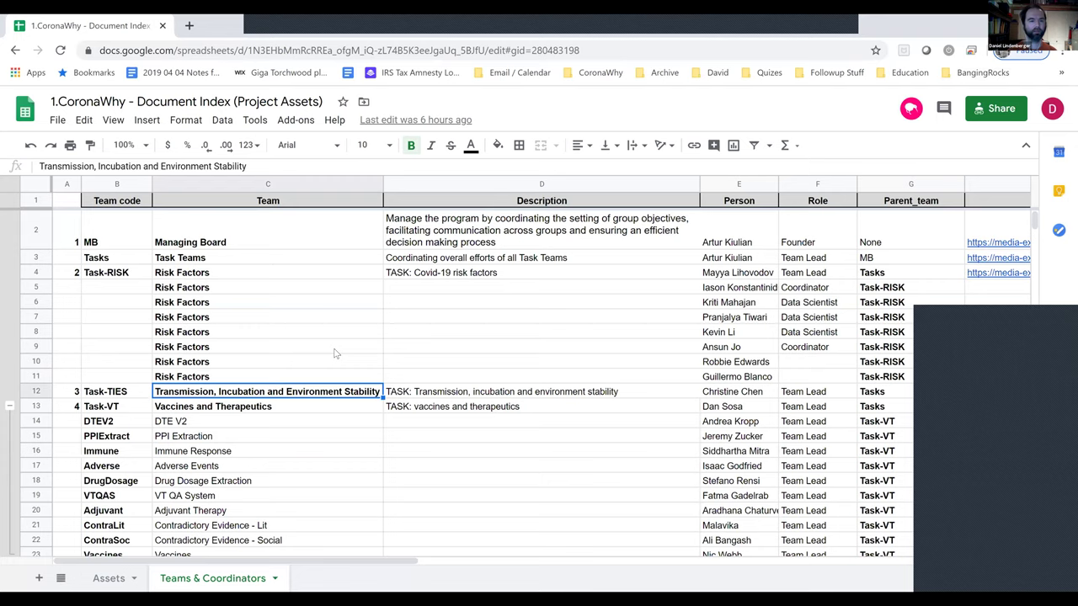
key("Page_Down")
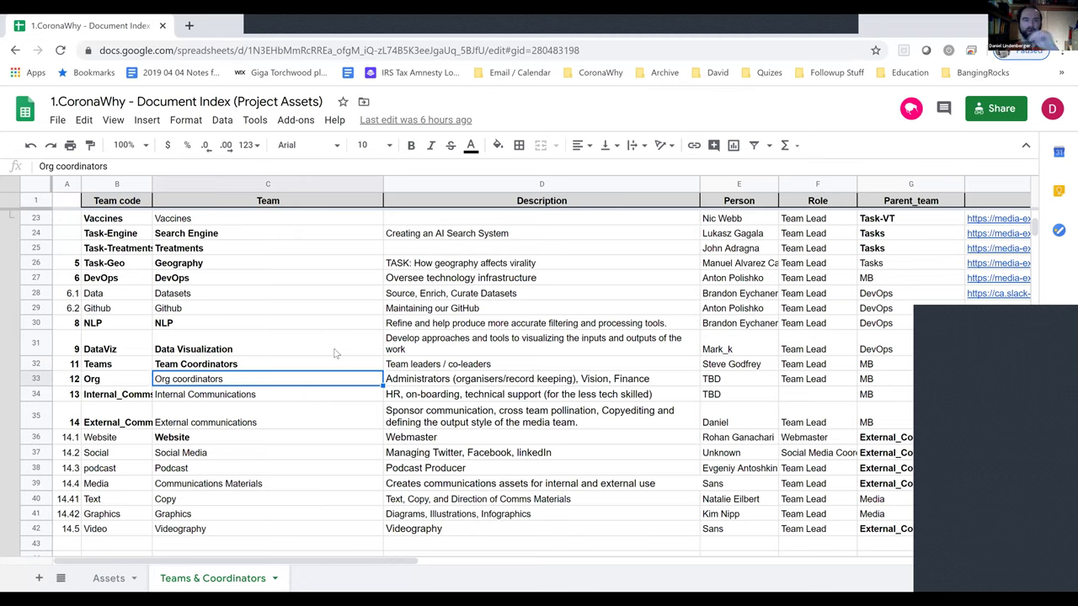
key("Page_Up")
key("Home")
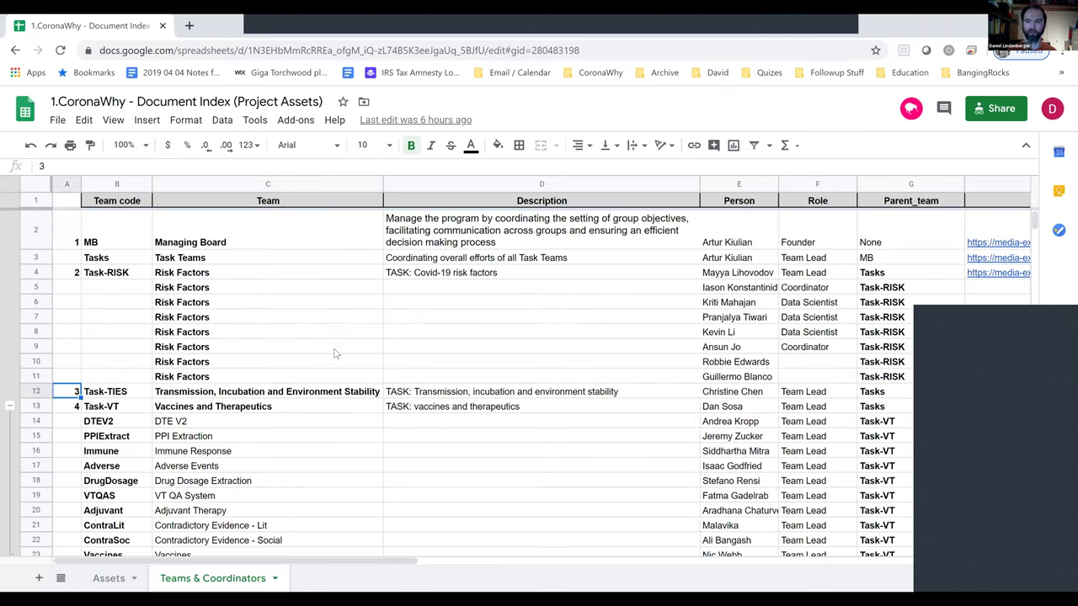
Go back up through the Risk Factors entries to the team code of the Task Teams row.
key("Up")
key("Up")
key("Right")
key("Right")
key("Up")
key("Up")
key("Up")
key("Up")
key("Up")
key("Left")
key("Up")
key("Up")
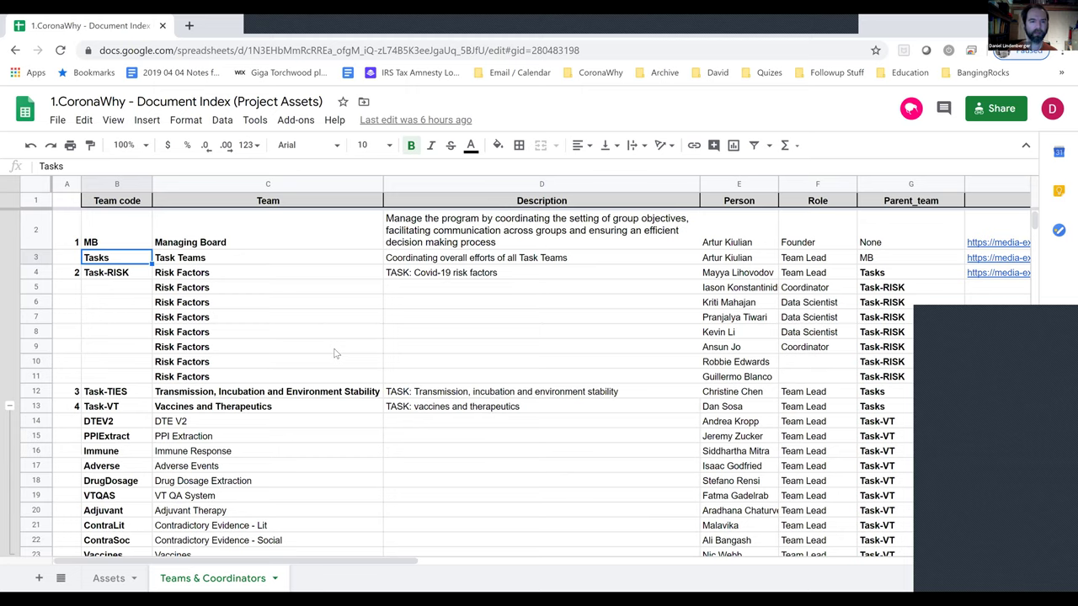
Read across the Task Teams row to its role and person, comparing them with the Managing Board row.
key("Right")
key("Right")
key("Right")
key("Right")
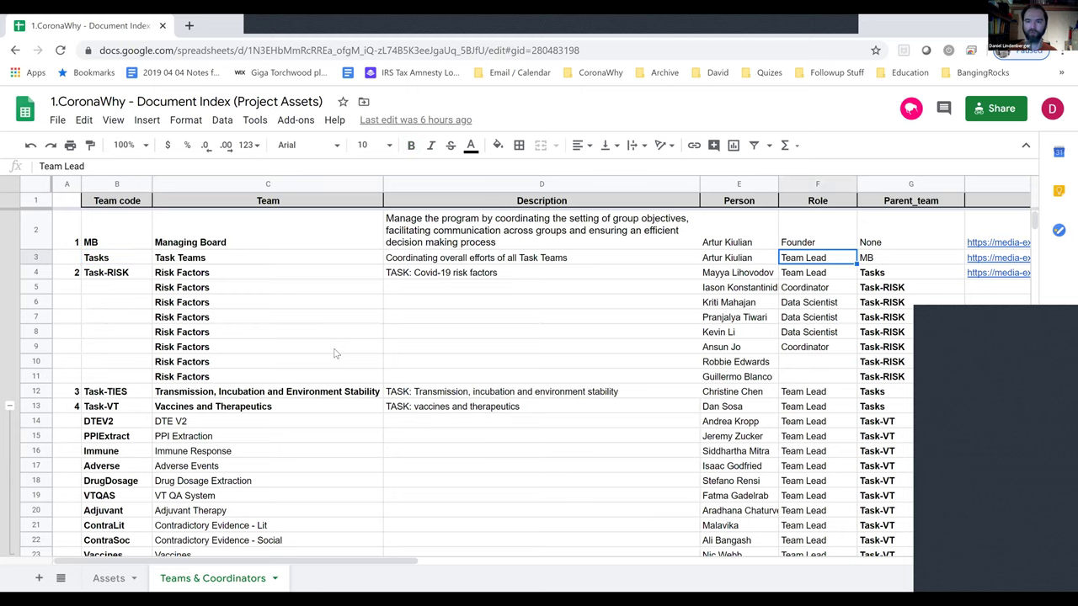
key("Up")
key("Left")
key("Right")
key("Down")
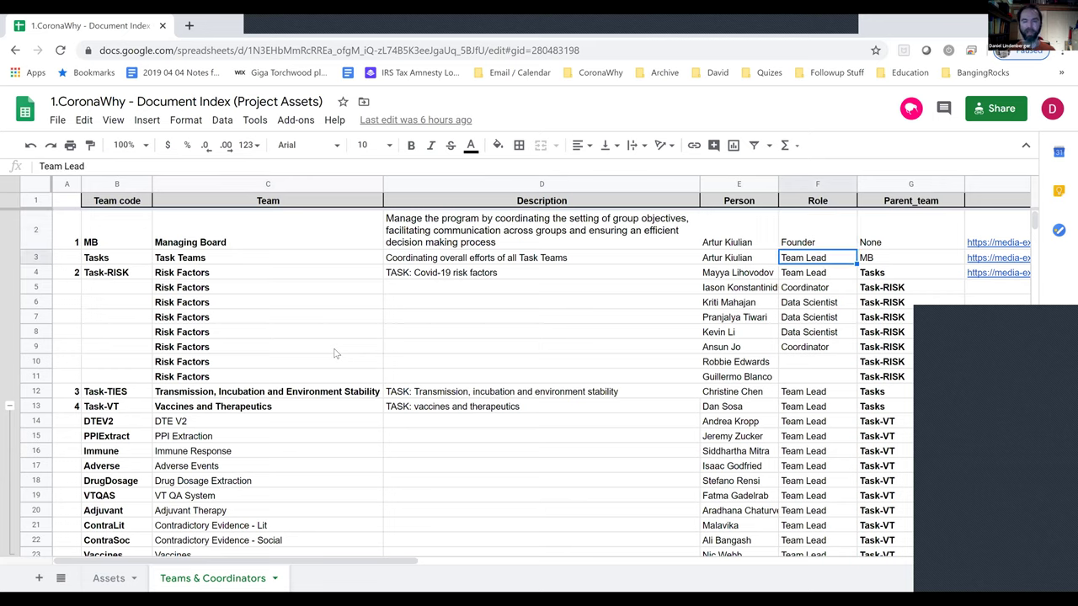
key("Left")
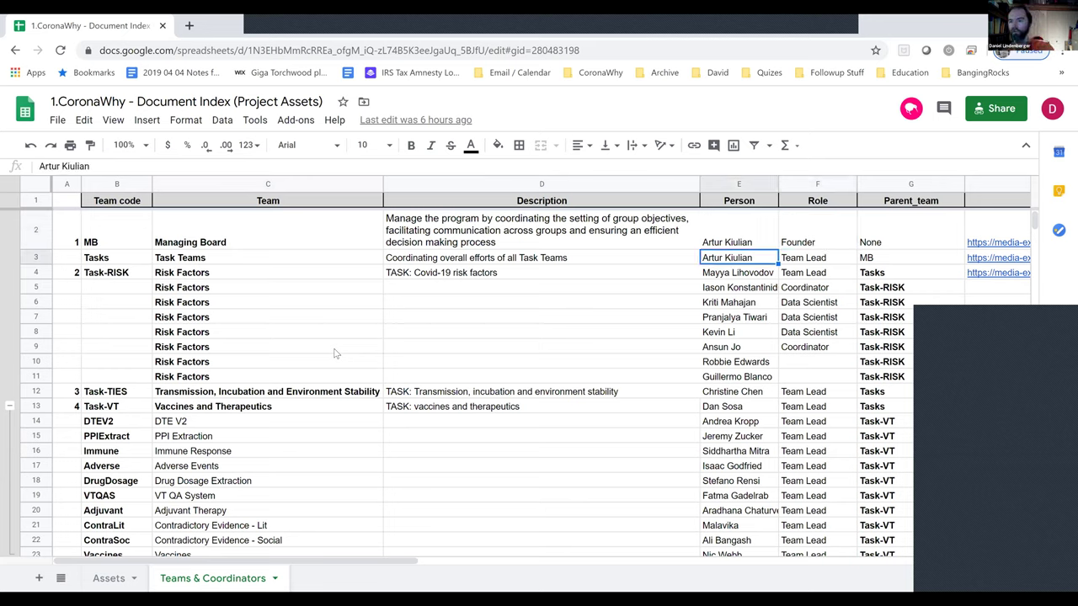
Go down the Person column to the sub-team leads of Vaccines and Therapeutics and check the PPI Extraction role.
key("Down")
key("Down")
key("Down")
key("Down")
key("Down")
key("Down")
key("Down")
key("Down")
key("Down")
key("Down")
key("Down")
key("Down")
key("Down")
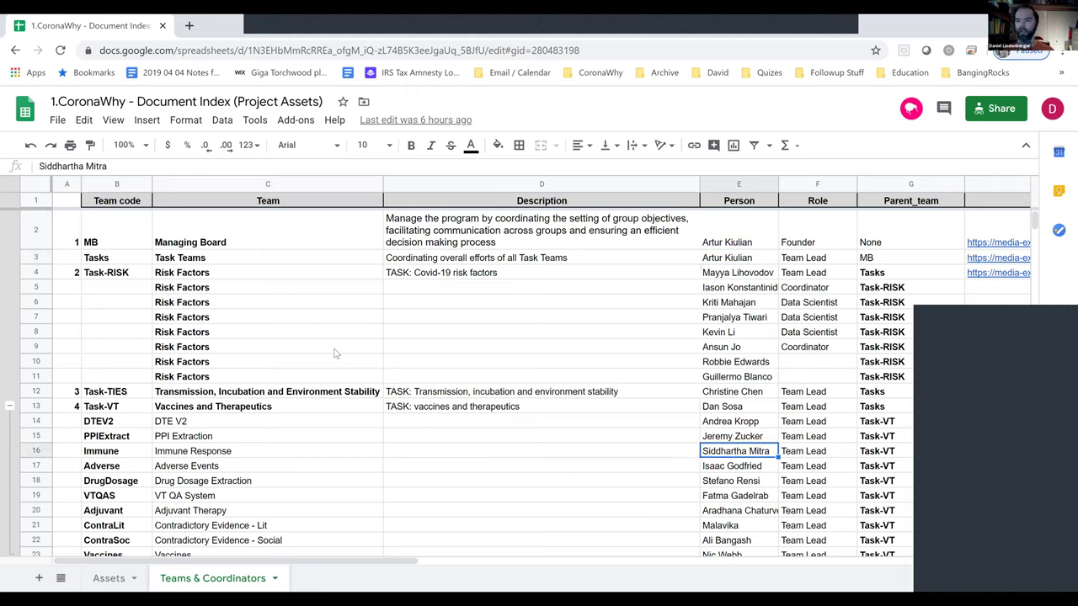
key("Up")
key("Right")
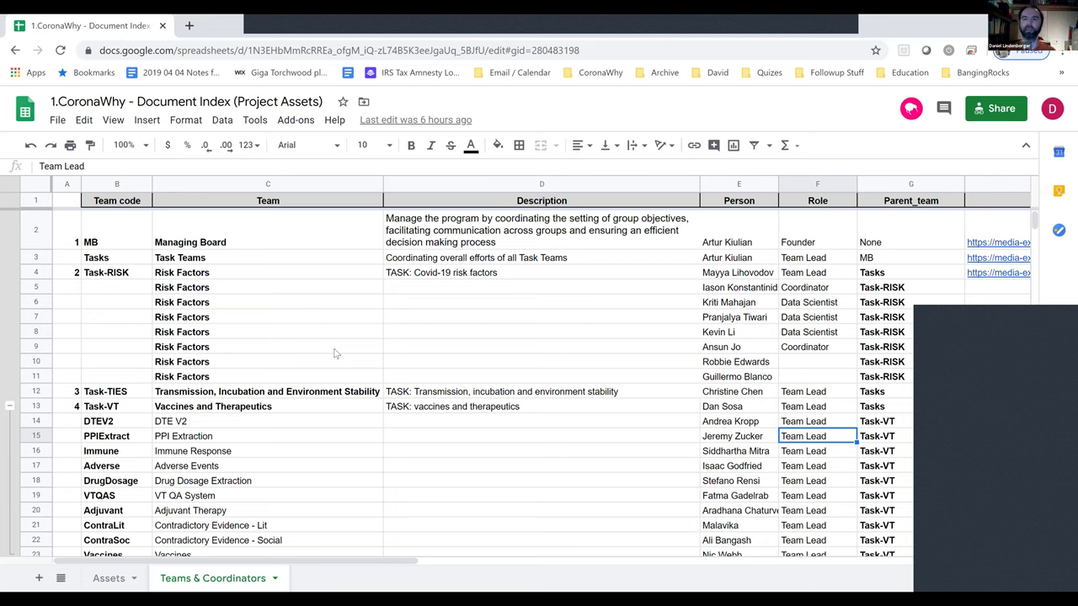
Compare the roles of the Vaccines and Therapeutics leads with the coordinator roles in the Risk Factors team.
key("Up")
key("Up")
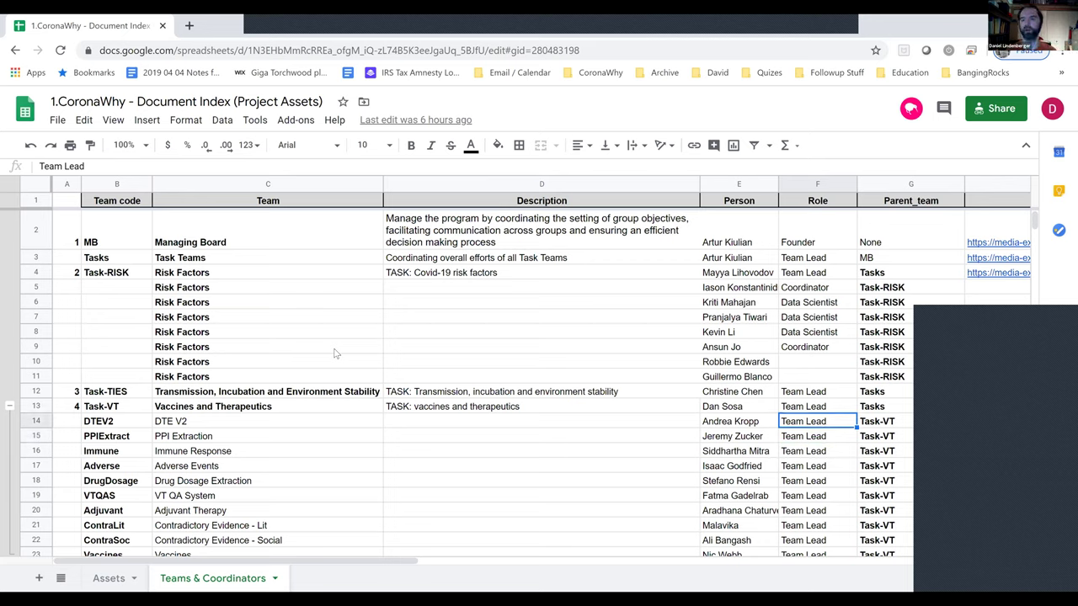
key("Down")
key("Up")
key("Up")
key("Up")
key("Up")
key("Up")
key("Up")
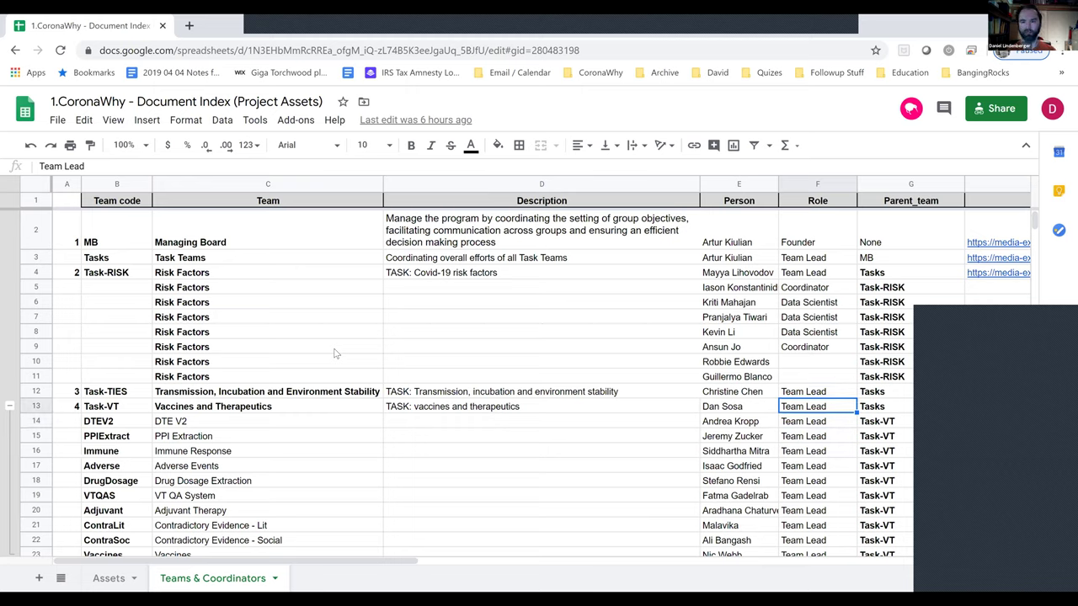
key("Down")
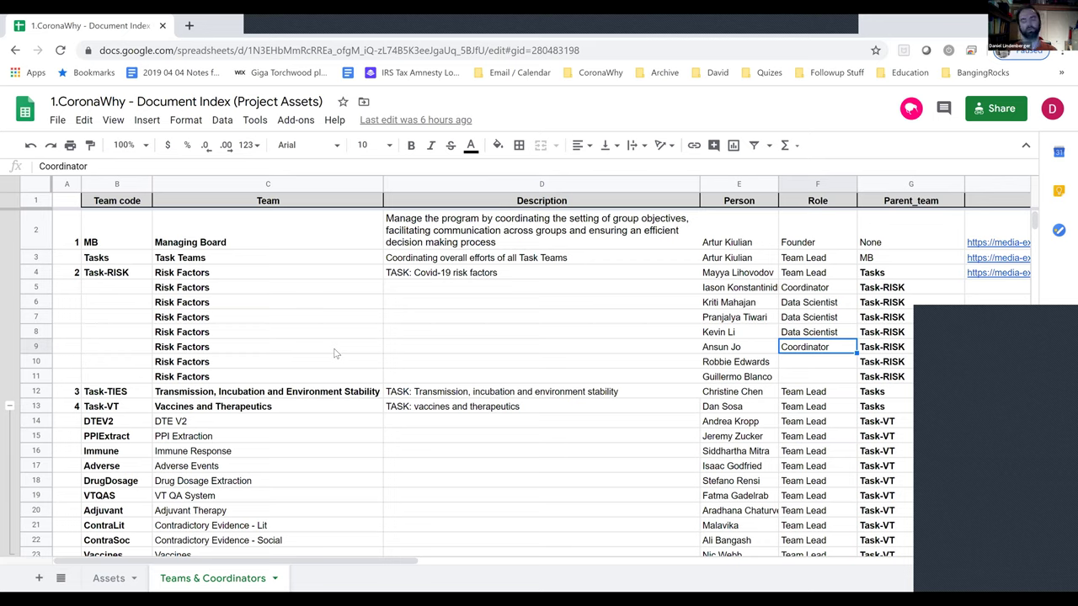
Examine the NLP row further down the list, including its parent team and the Img and linkedIn columns.
key("Page_Down")
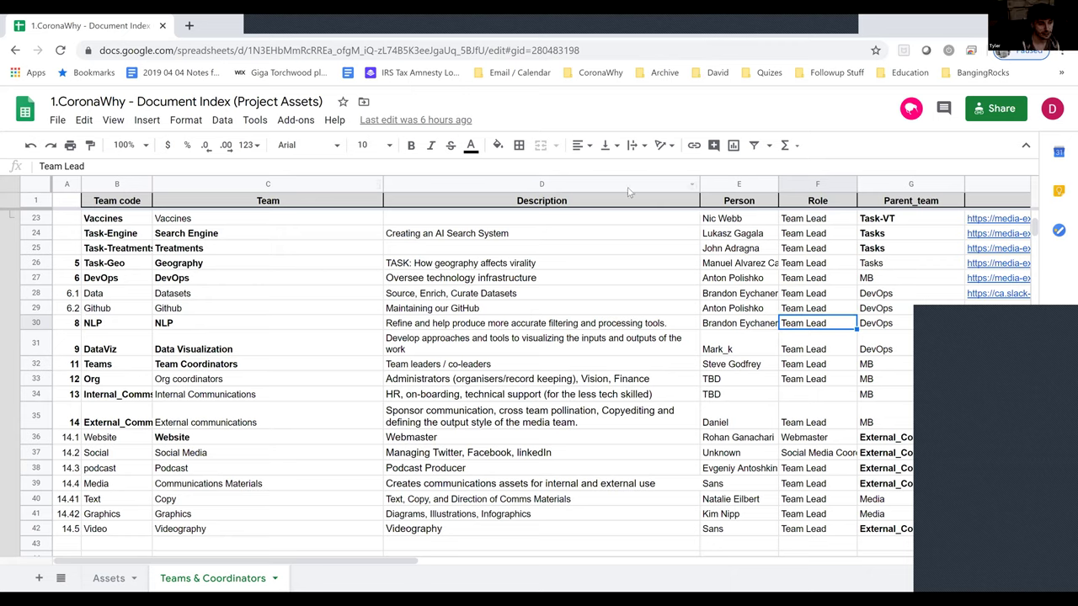
key("Right")
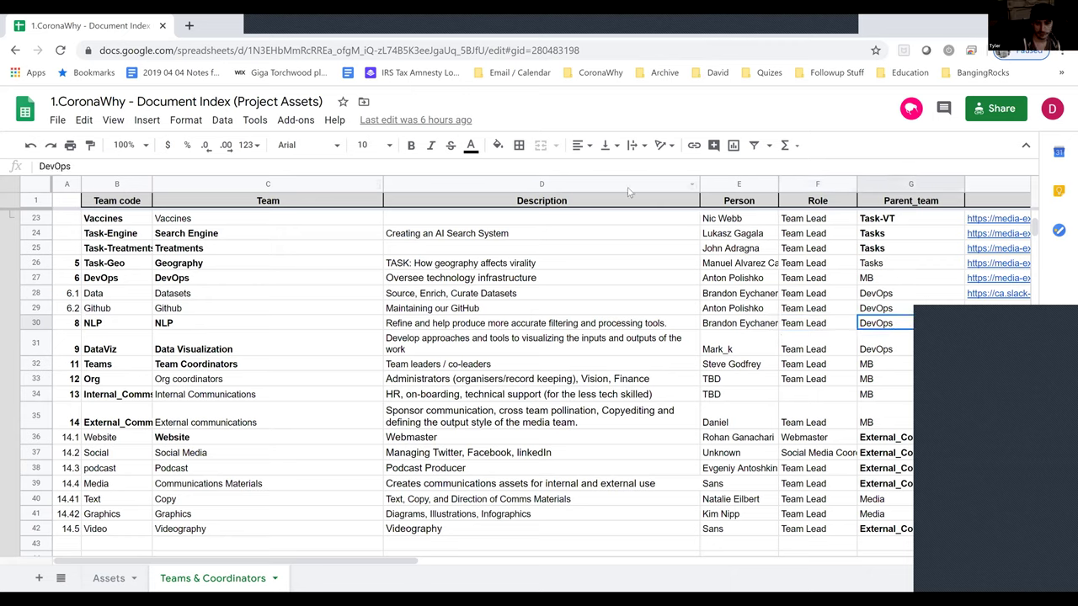
key("Right")
key("Right")
key("Right")
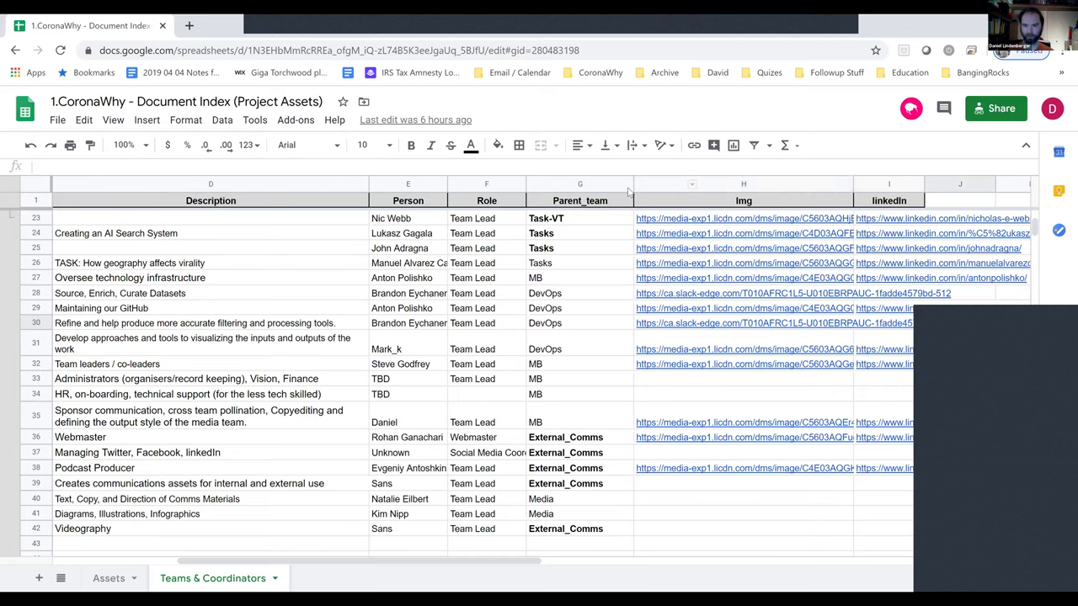
key("Left")
key("Left")
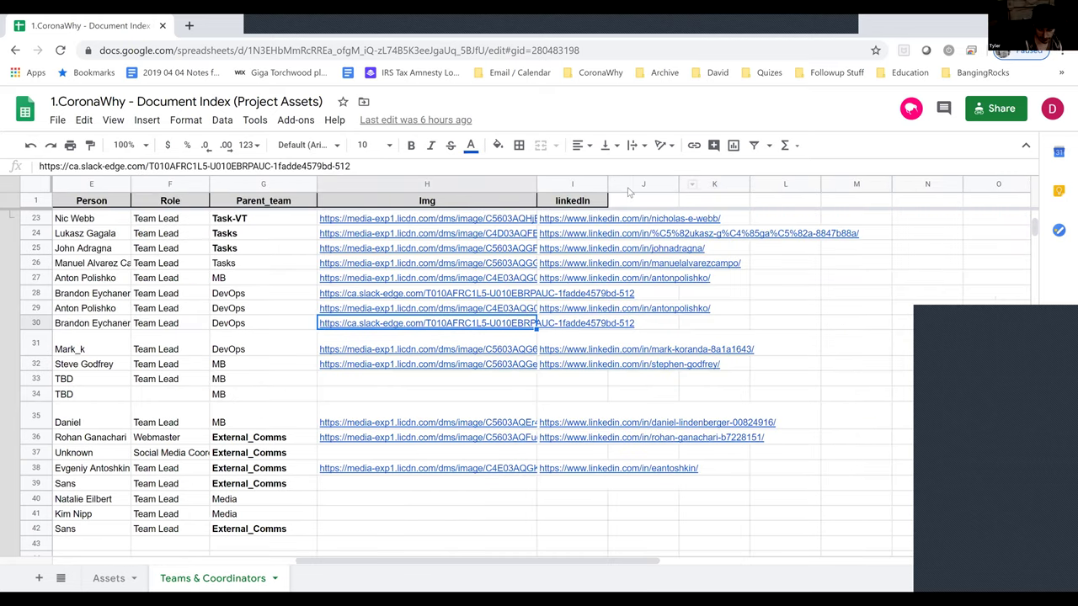
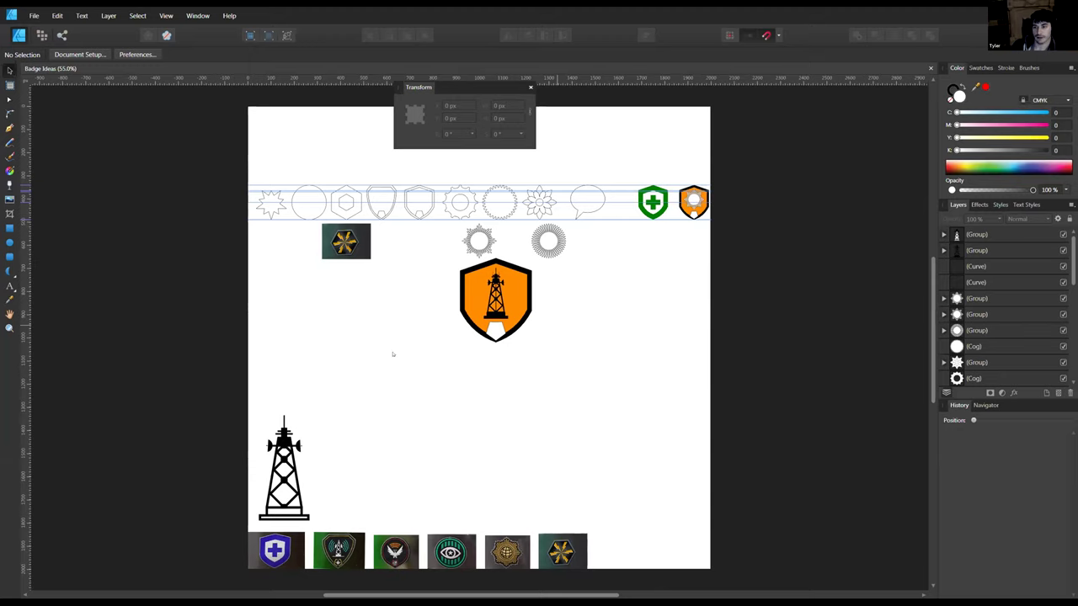
In Affinity Designer's Badge Ideas document, examine the large orange shield badge with the radio tower up close.
scroll(393, 354, "up", 4)
scroll(225, 413, "down", 3)
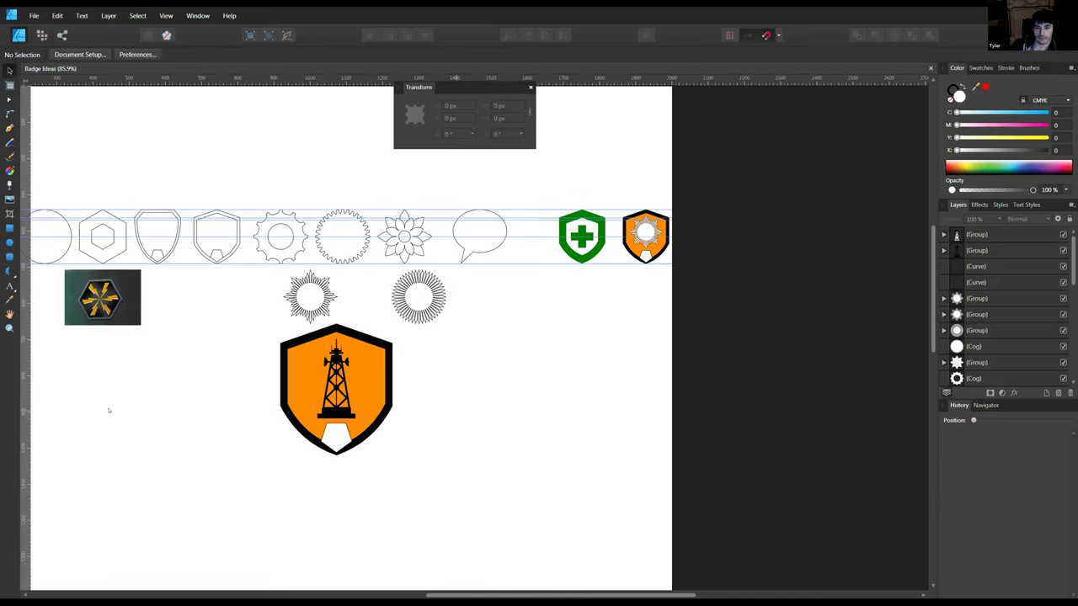
scroll(205, 396, "up", 2)
scroll(224, 397, "down", 3)
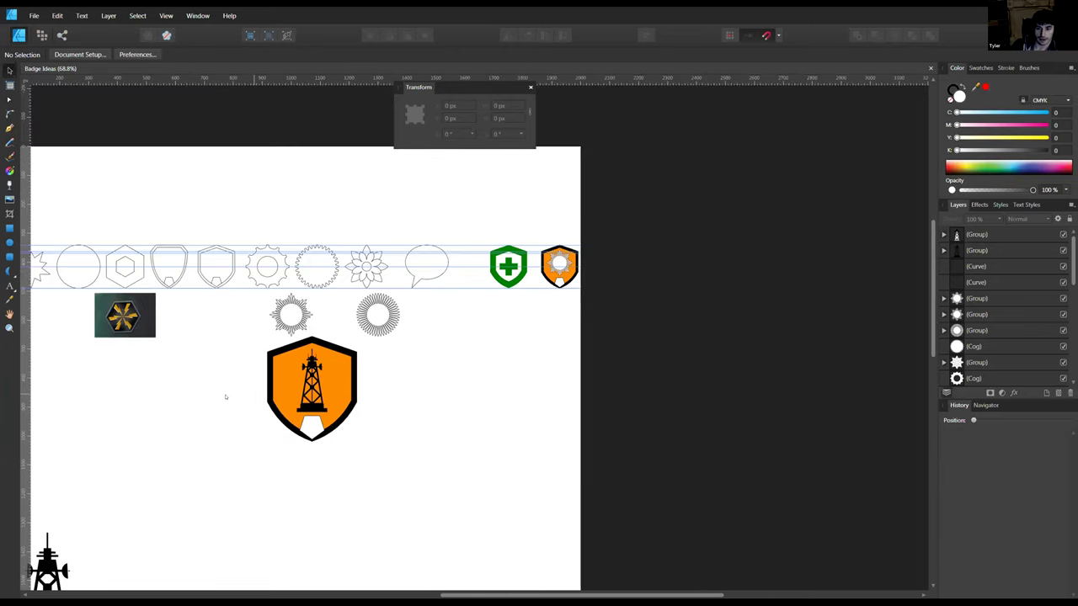
scroll(324, 398, "up", 4)
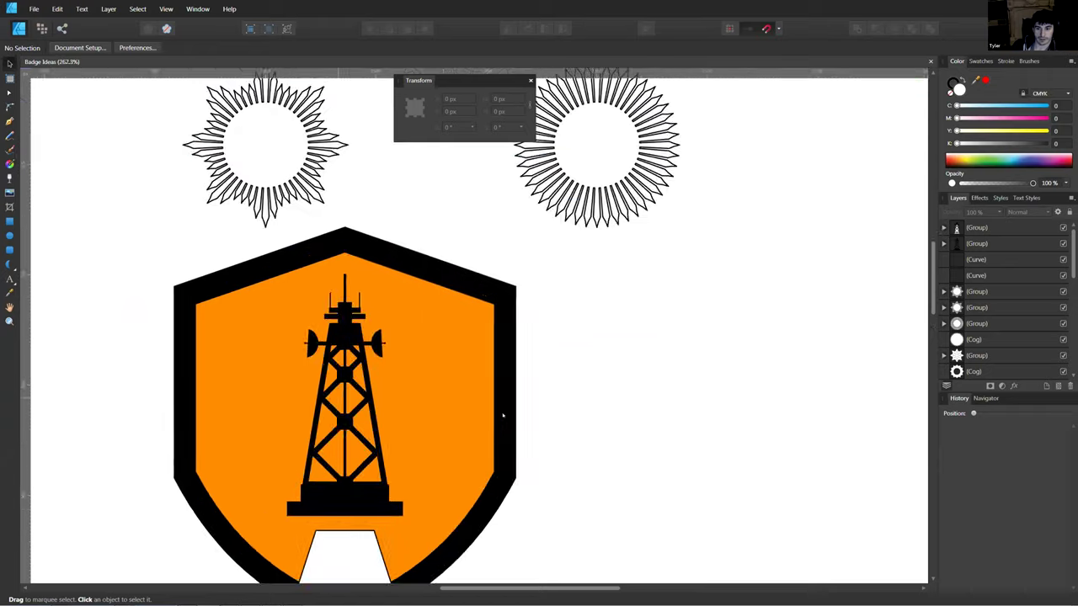
scroll(342, 403, "down", 1)
left_click_drag(504, 421, 506, 397)
scroll(569, 371, "down", 1)
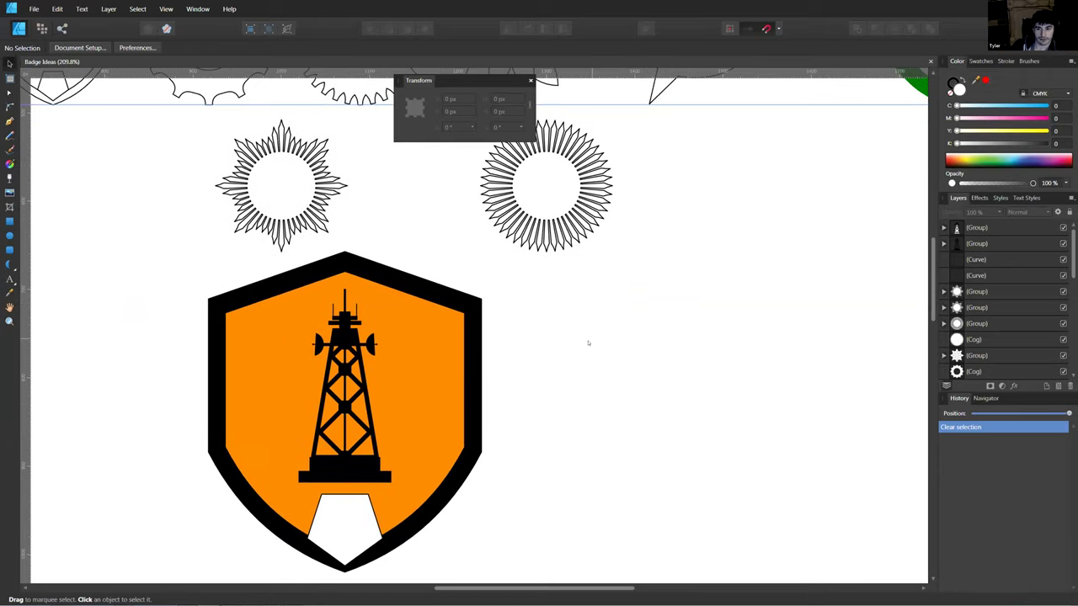
scroll(589, 343, "left", 3)
scroll(589, 343, "down", 2)
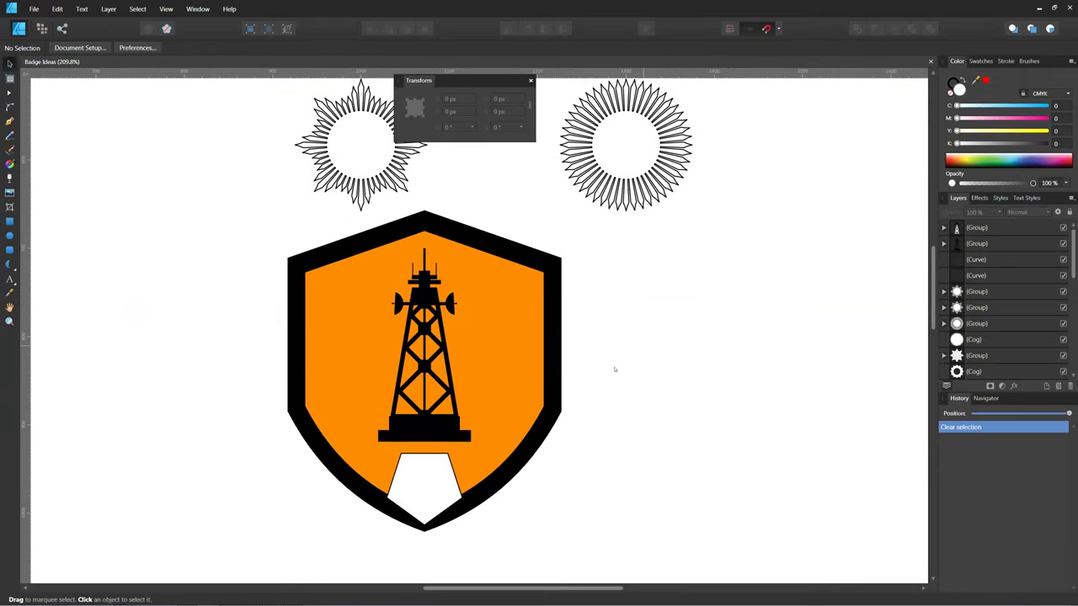
scroll(614, 369, "down", 5)
scroll(413, 434, "up", 2)
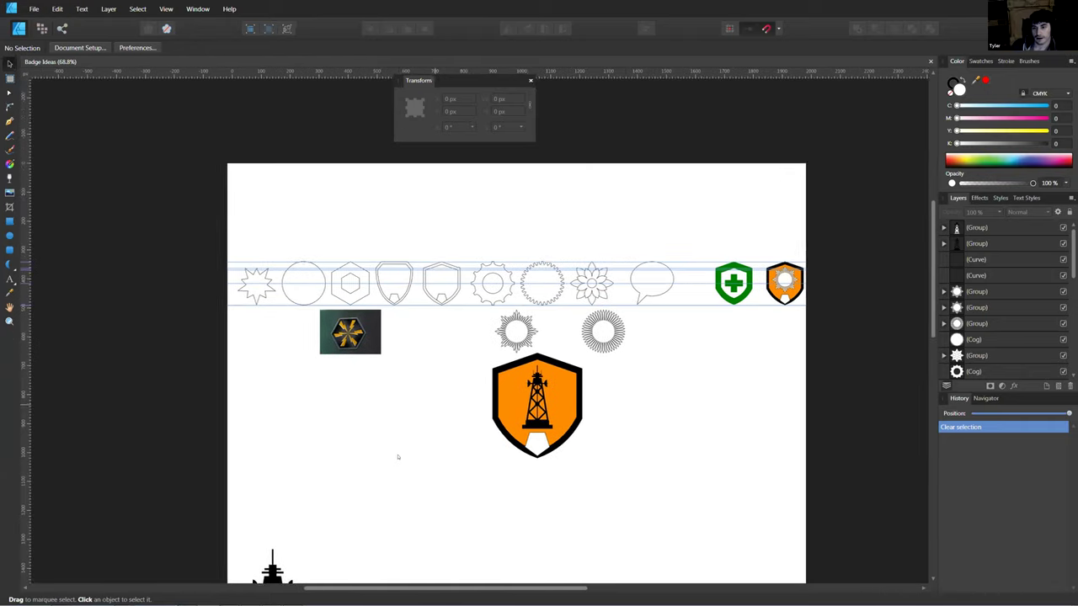
Examine the row of badge outline shapes, from the star and hexagon to the green cross and orange starburst shields.
scroll(398, 457, "up", 5)
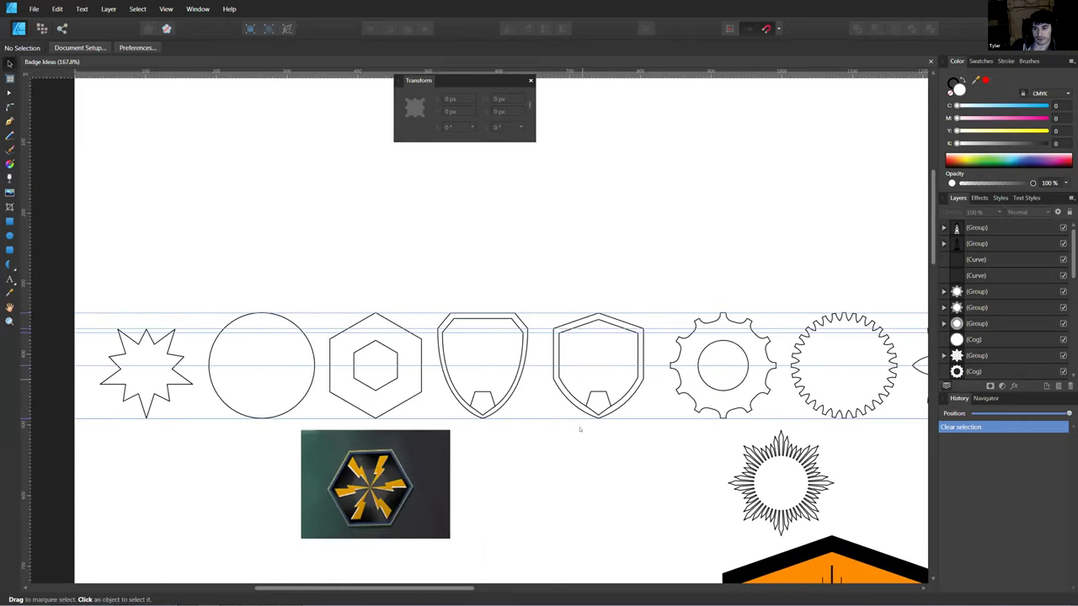
scroll(580, 430, "right", 7)
scroll(416, 435, "up", 1)
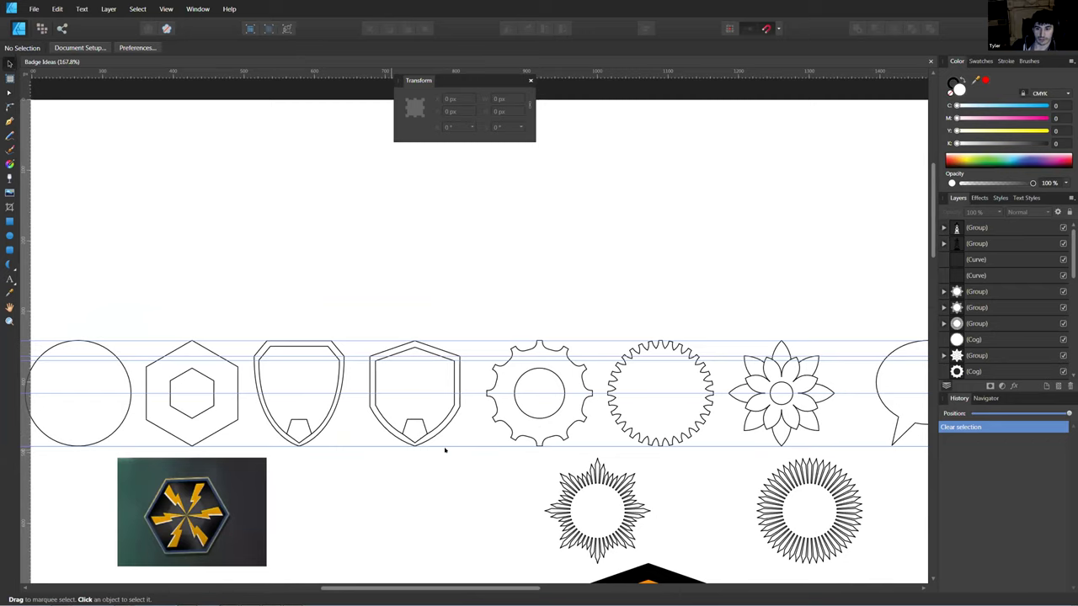
scroll(468, 470, "left", 2)
scroll(426, 443, "down", 2)
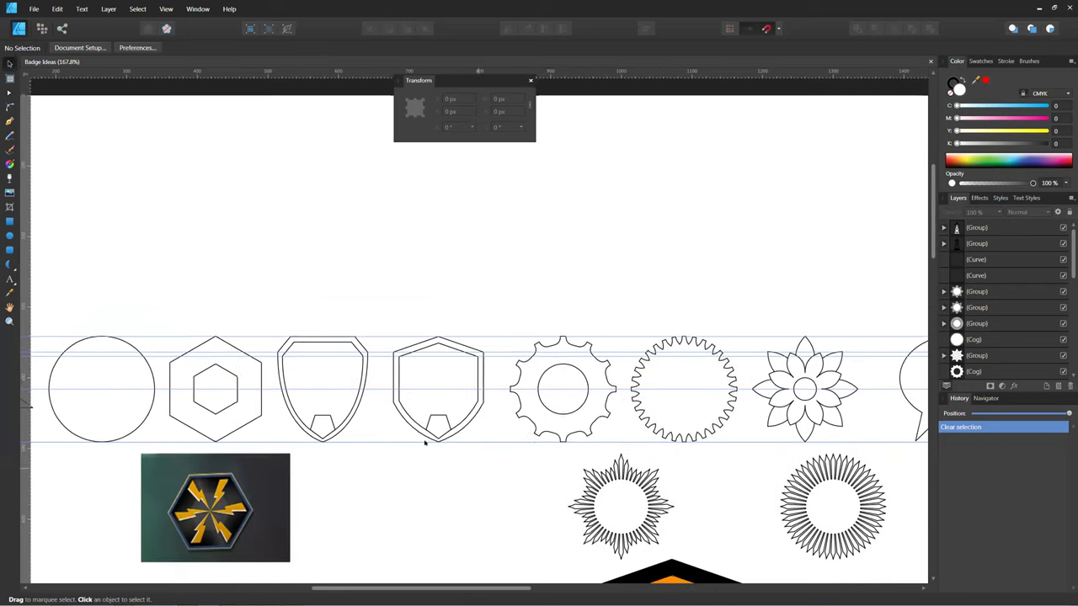
scroll(547, 438, "right", 5)
scroll(623, 430, "right", 15)
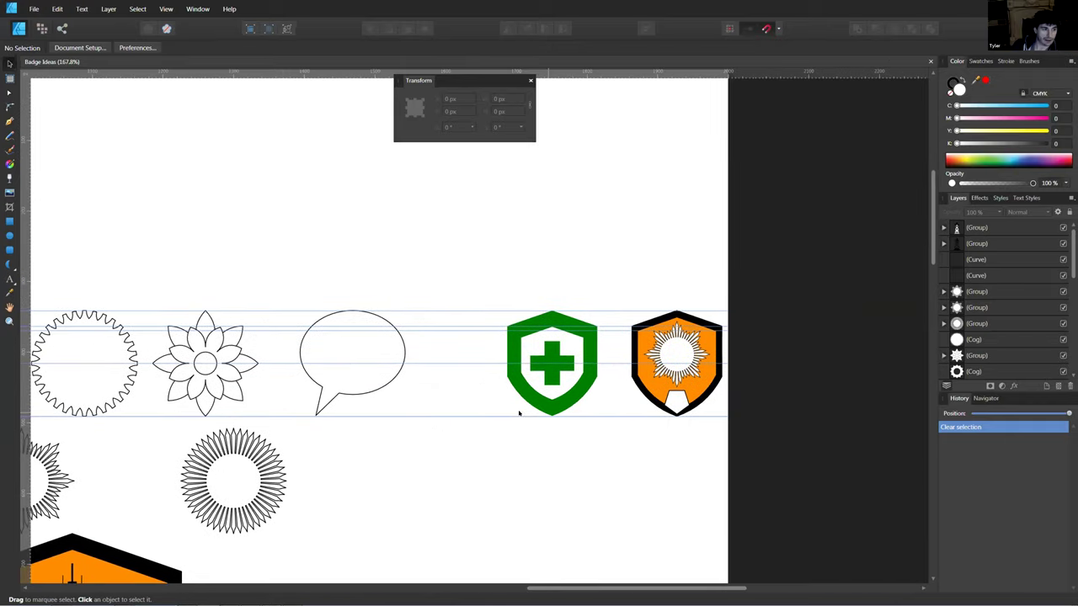
scroll(522, 450, "left", 3)
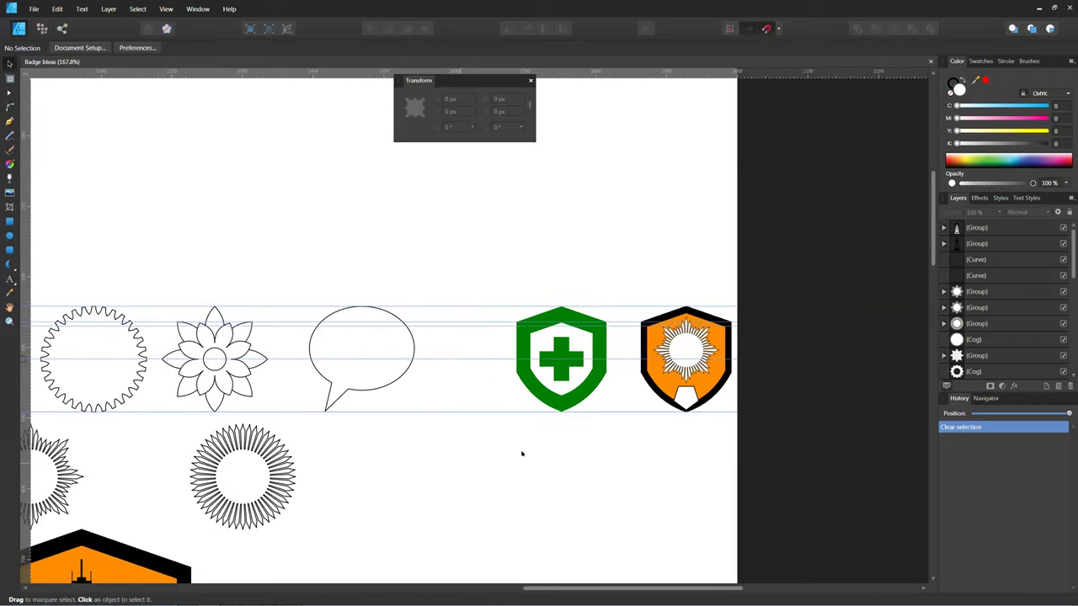
scroll(488, 460, "down", 2)
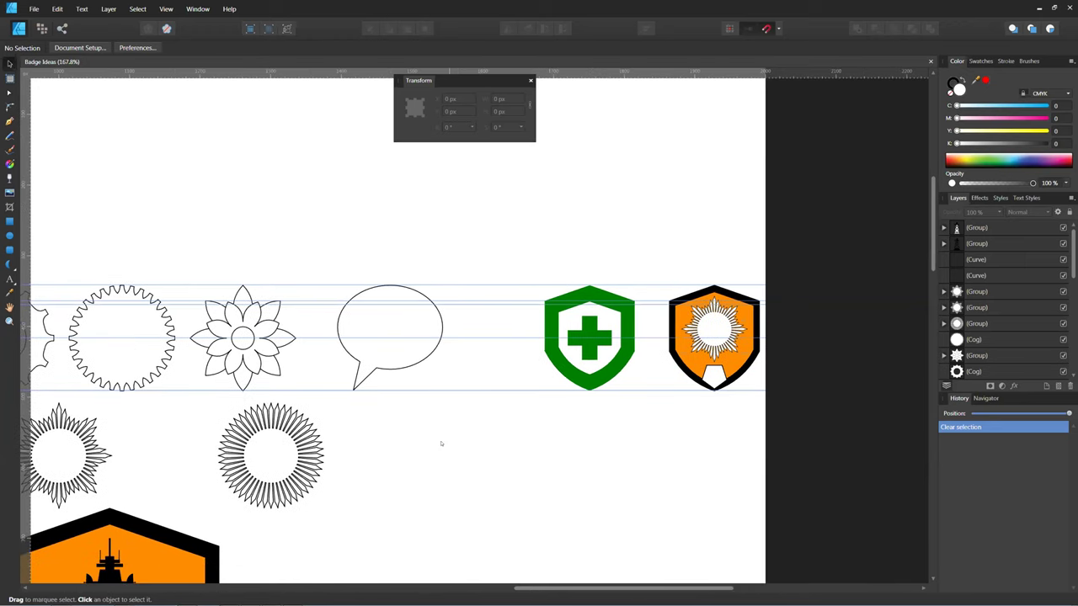
scroll(393, 474, "left", 8)
scroll(494, 457, "down", 2)
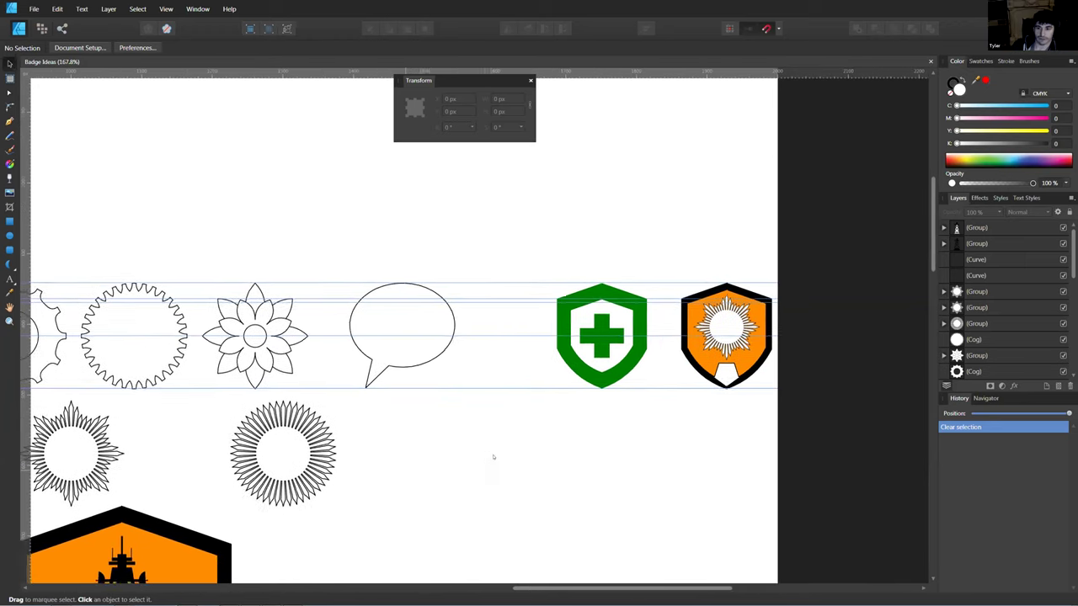
scroll(675, 357, "right", 10)
scroll(615, 396, "up", 3)
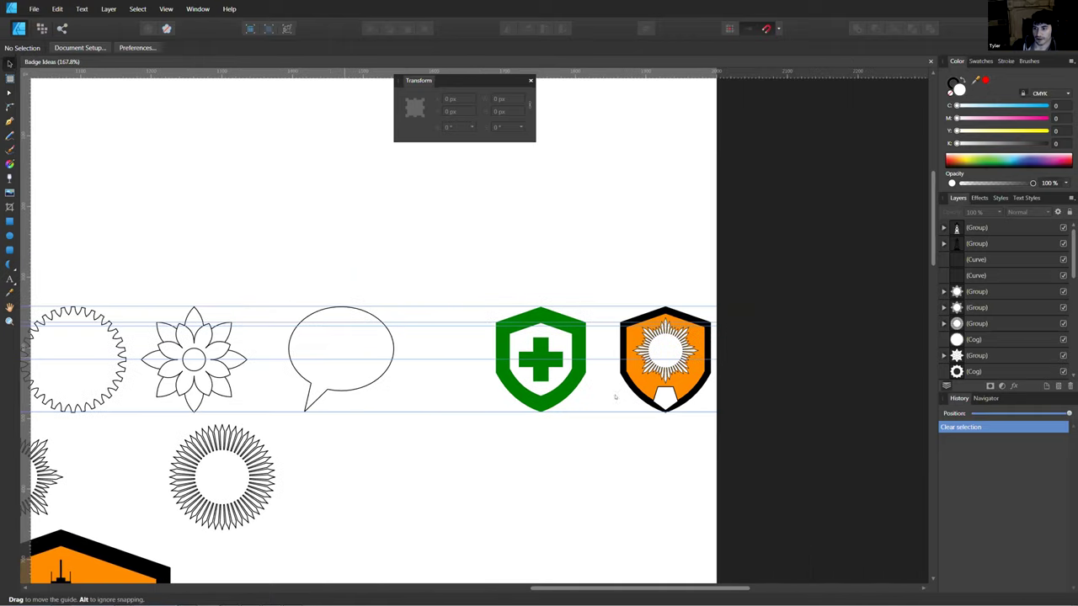
View the two starburst shapes, the orange tower badge and the hexagonal lightning reference image together.
scroll(440, 462, "left", 20)
scroll(421, 437, "down", 12)
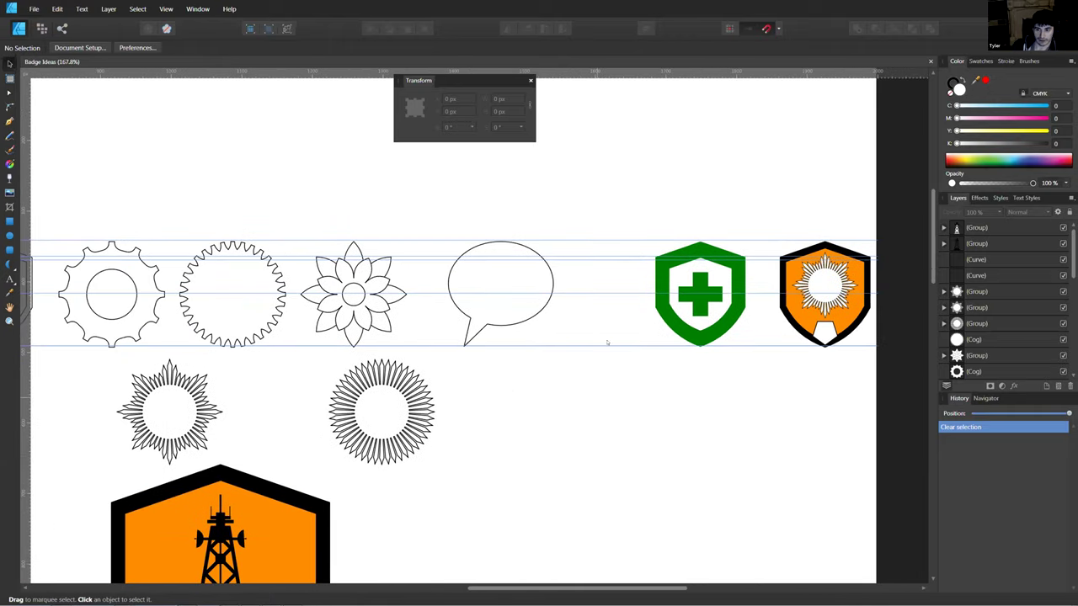
scroll(404, 392, "left", 9)
scroll(412, 383, "down", 3)
scroll(420, 374, "right", 5)
scroll(418, 375, "up", 1)
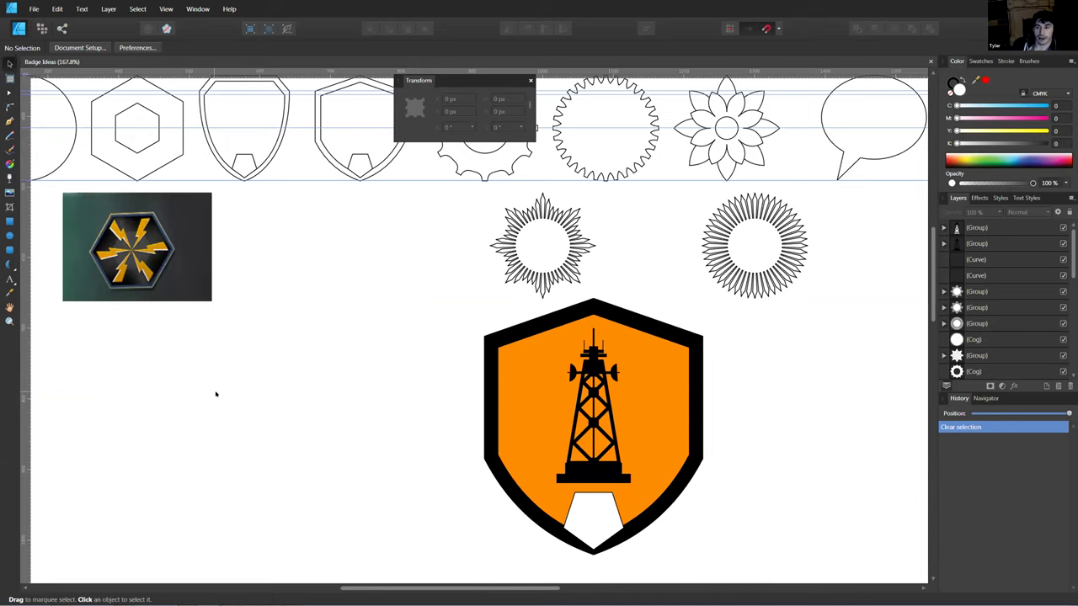
View the whole badge artboard down to the black radio tower and the row of reference badge images.
scroll(216, 394, "down", 5)
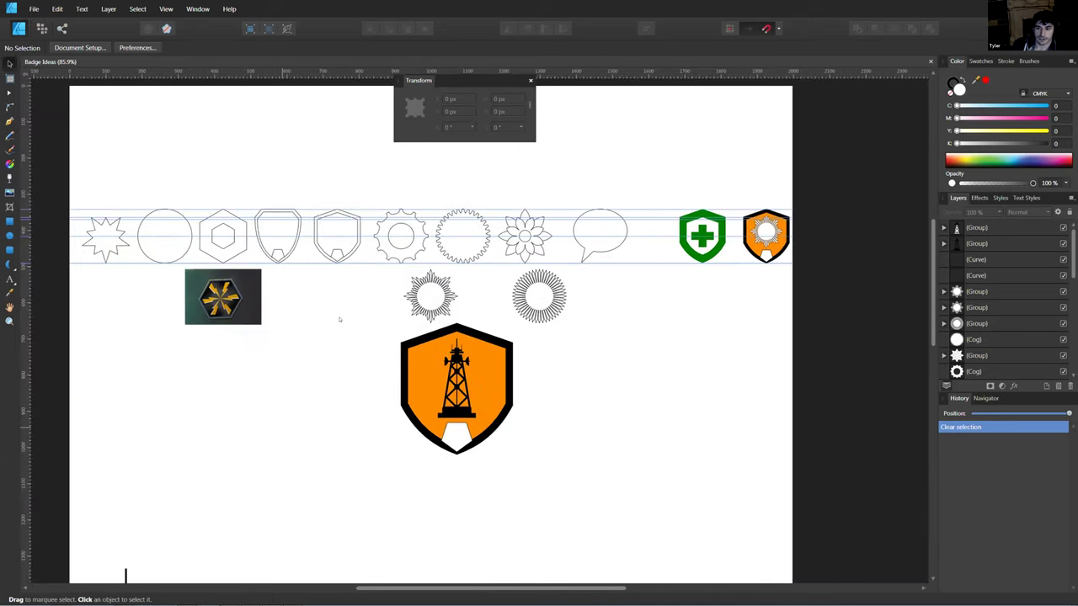
scroll(306, 443, "down", 2)
scroll(301, 378, "down", 1)
scroll(303, 345, "down", 2)
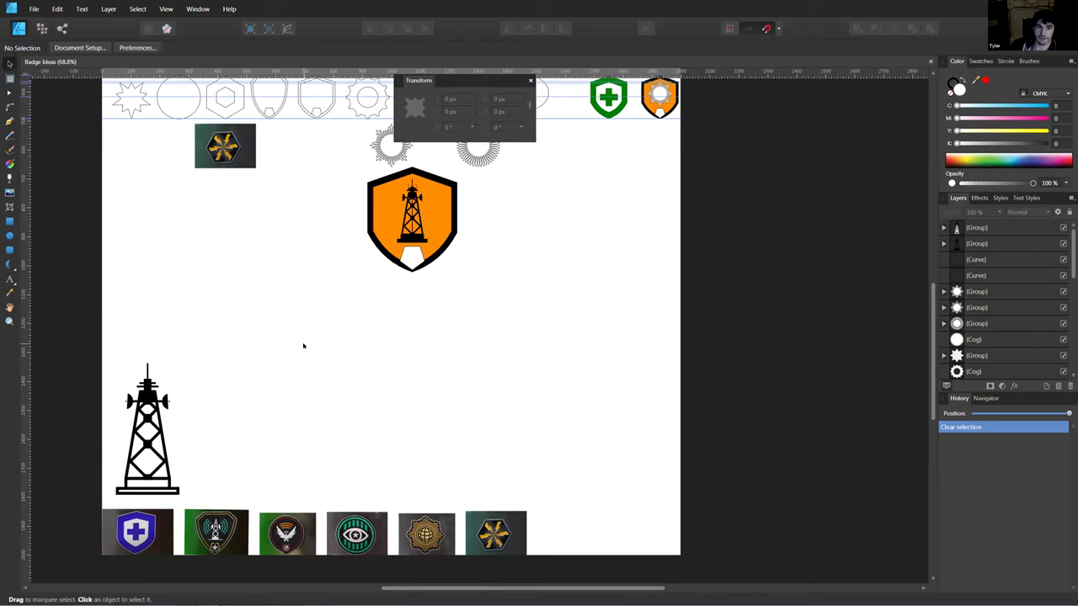
Move the starburst out of the small orange shield onto the empty canvas below, at about X 1619 px, Y 597 px.
scroll(303, 340, "up", 5)
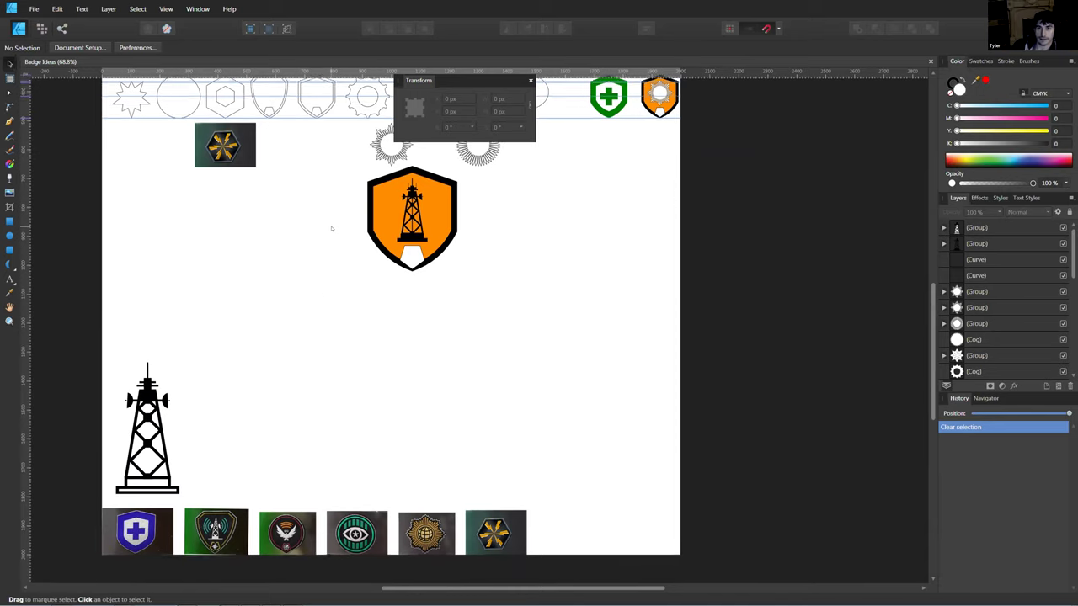
scroll(304, 339, "right", 2)
scroll(392, 336, "up", 1)
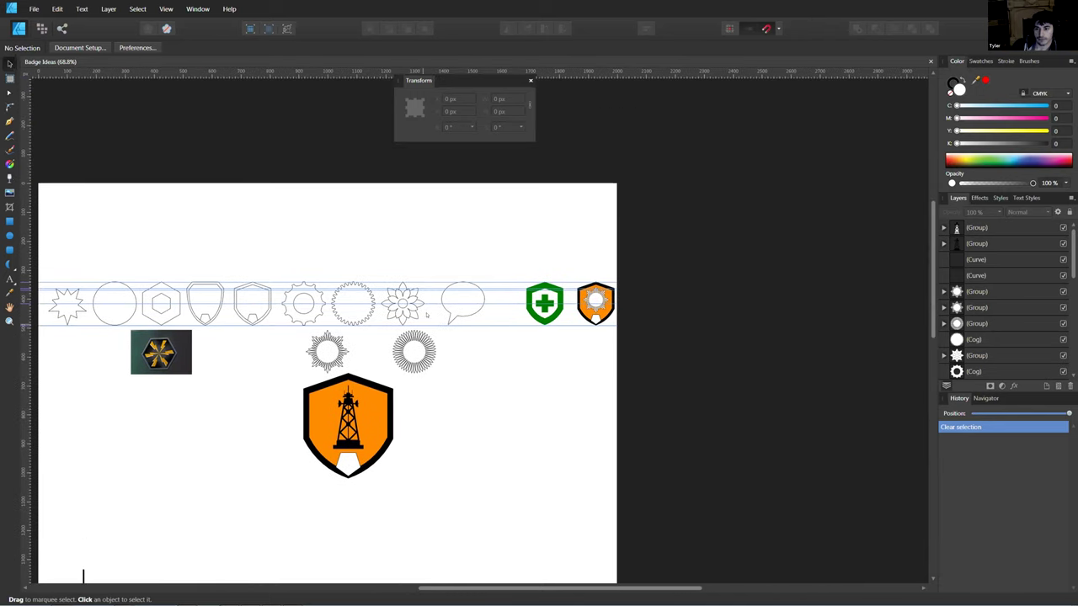
scroll(438, 368, "up", 5)
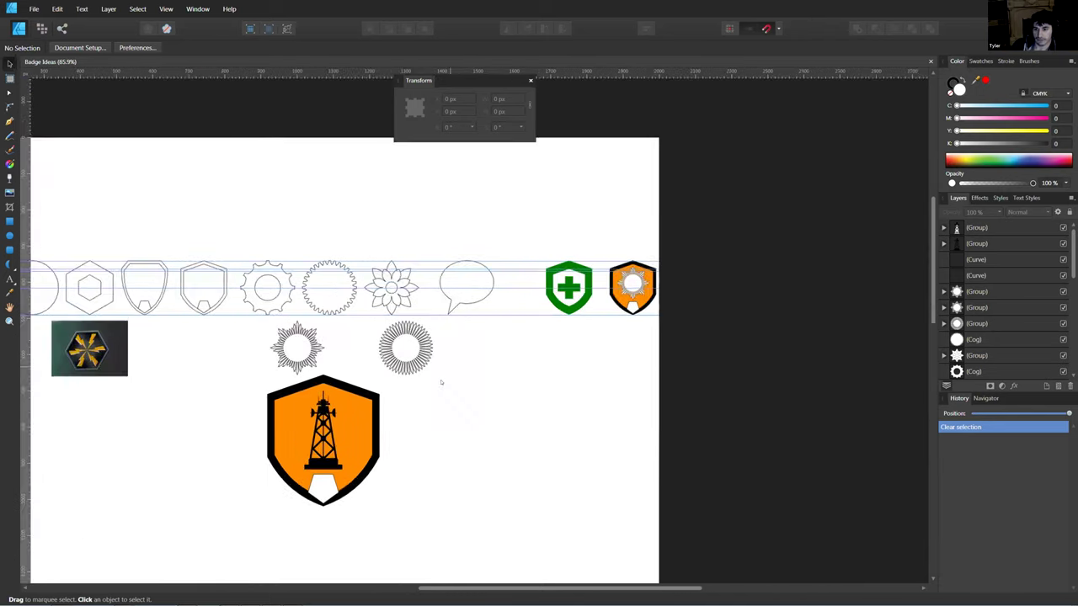
scroll(502, 278, "right", 8)
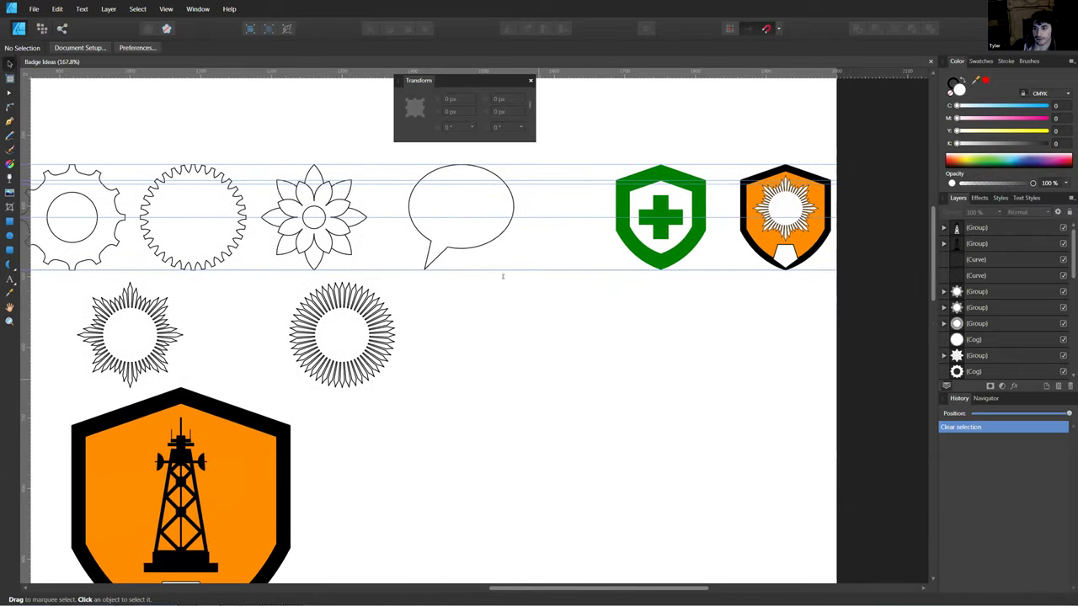
scroll(502, 279, "up", 2)
left_click(523, 275)
left_click_drag(526, 274, 340, 444)
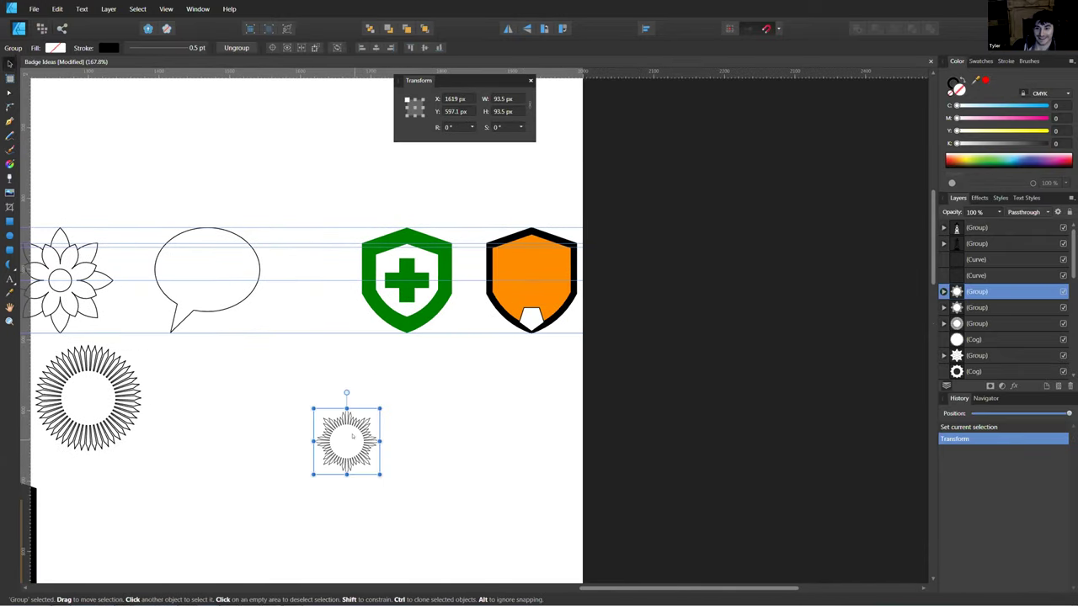
Examine the detached starburst's pointed rays up close and compare it with the emptied orange shield and neighbouring shapes.
scroll(352, 435, "up", 7)
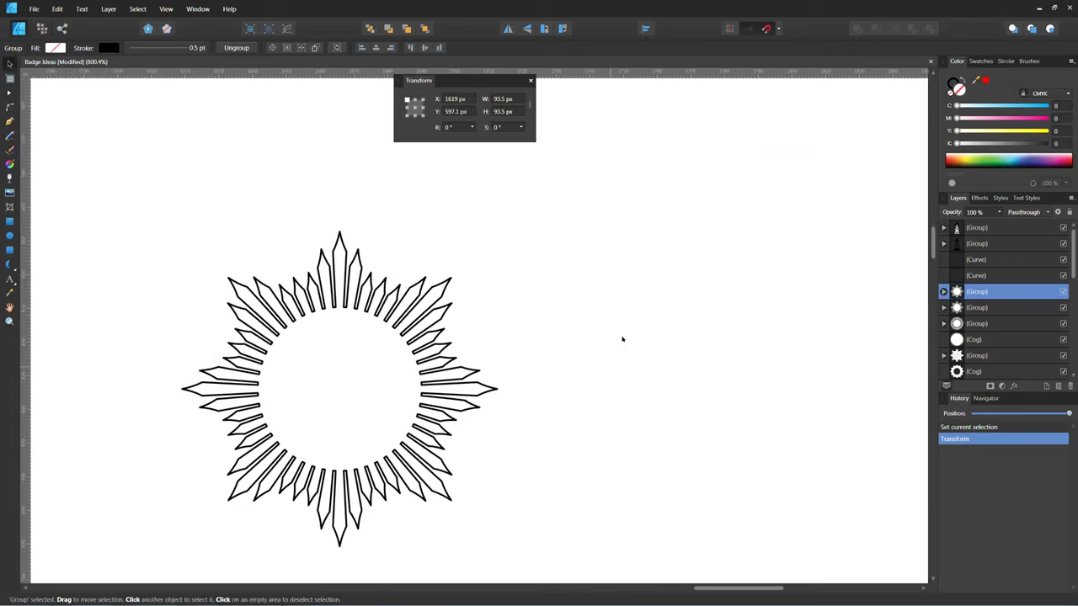
scroll(516, 386, "left", 1)
scroll(516, 386, "down", 1)
scroll(487, 409, "down", 2)
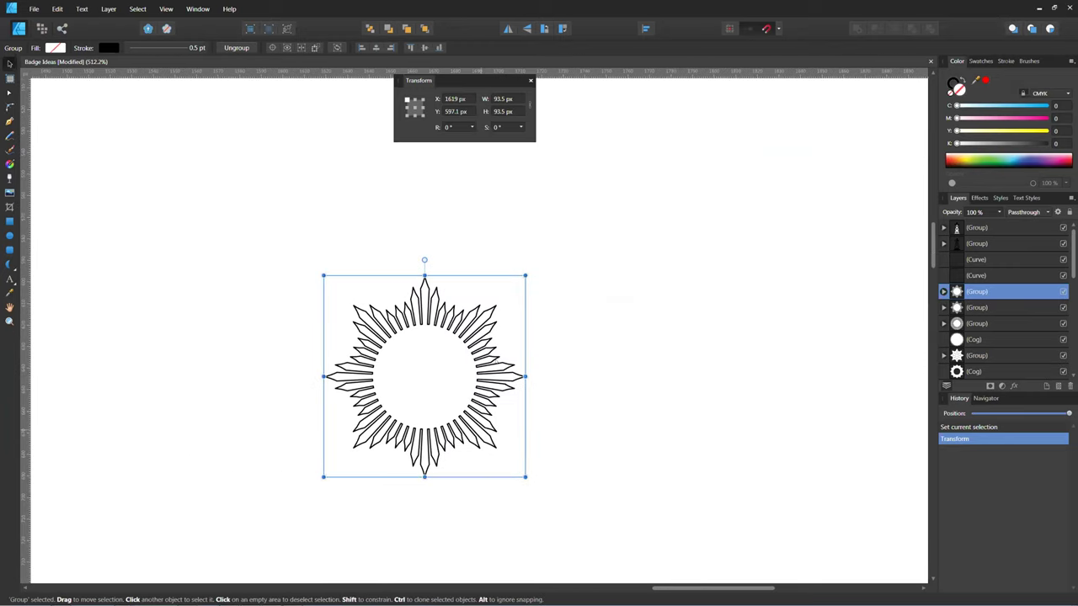
scroll(242, 387, "down", 3)
scroll(217, 396, "down", 1)
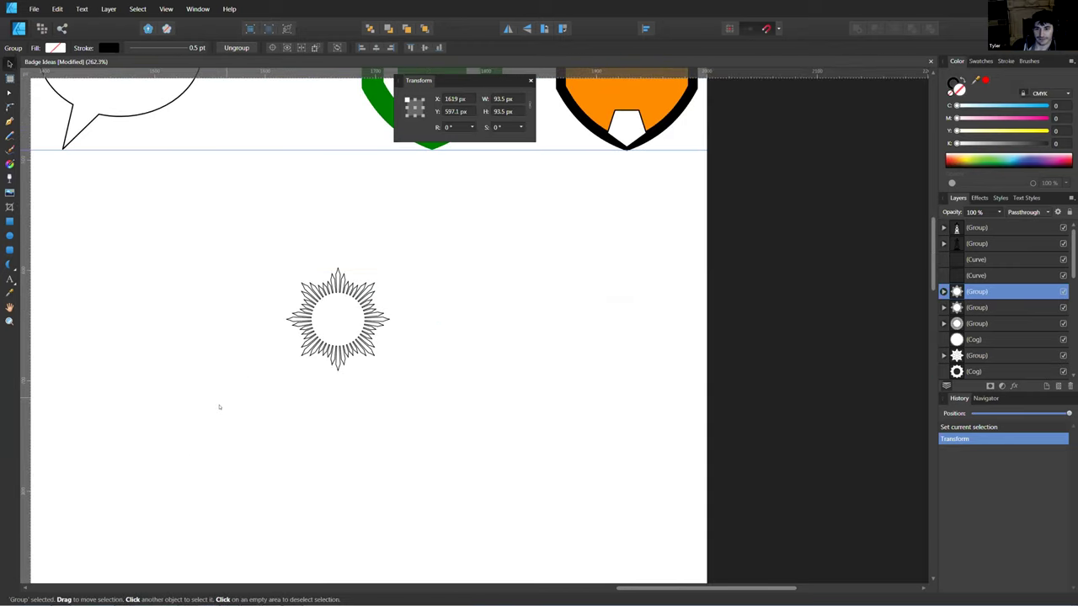
scroll(217, 400, "down", 2)
scroll(169, 416, "left", 2)
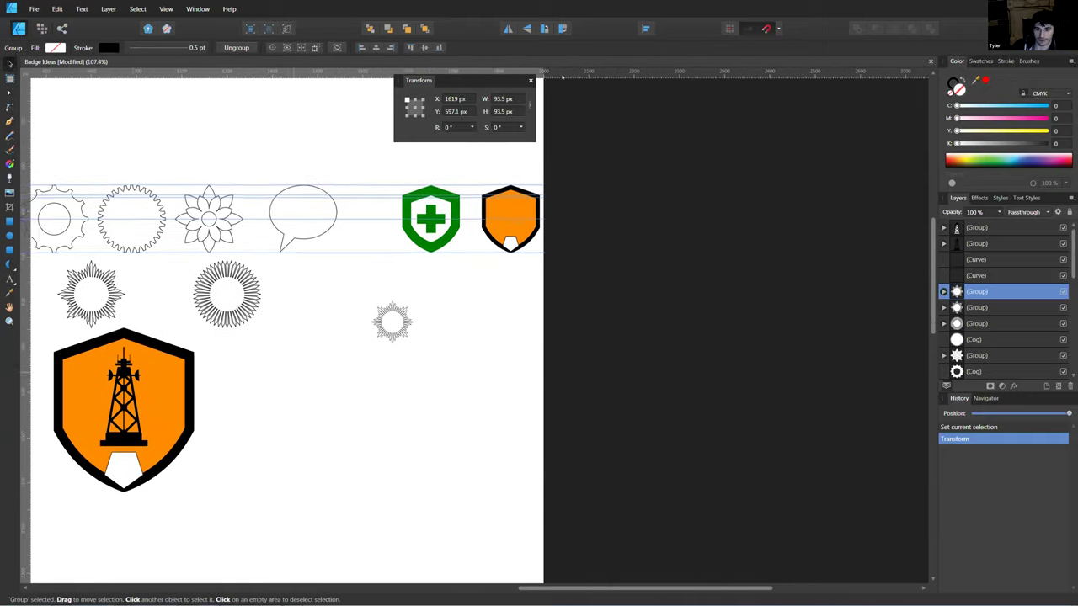
Examine the golden globe sunburst reference badge up close beside the hexagonal lightning badge.
scroll(327, 356, "up", 2)
scroll(327, 194, "down", 1)
scroll(325, 380, "right", 1)
scroll(325, 380, "up", 4)
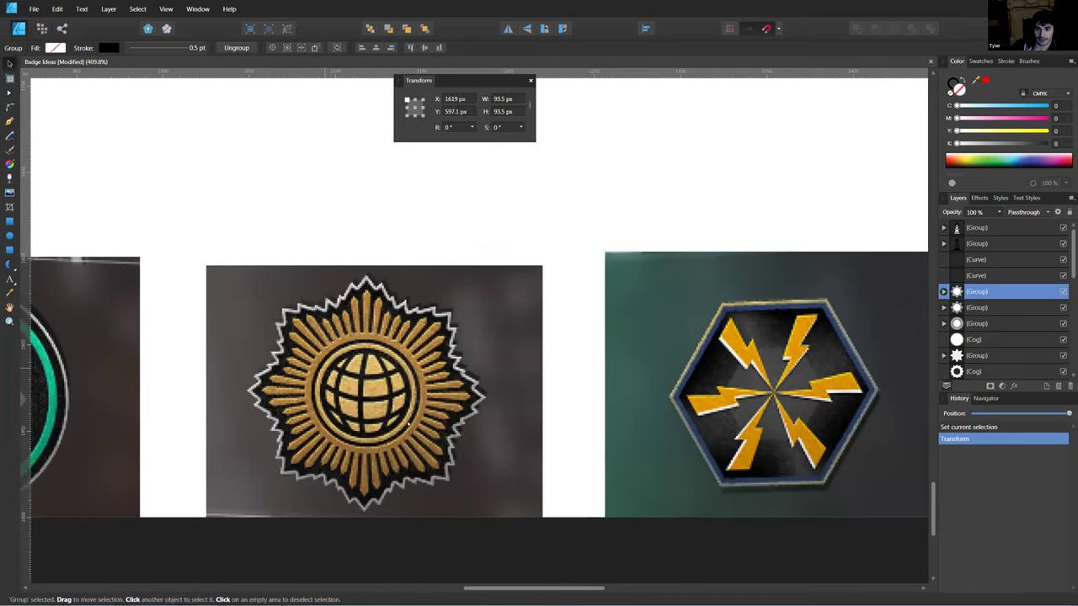
scroll(354, 384, "down", 5)
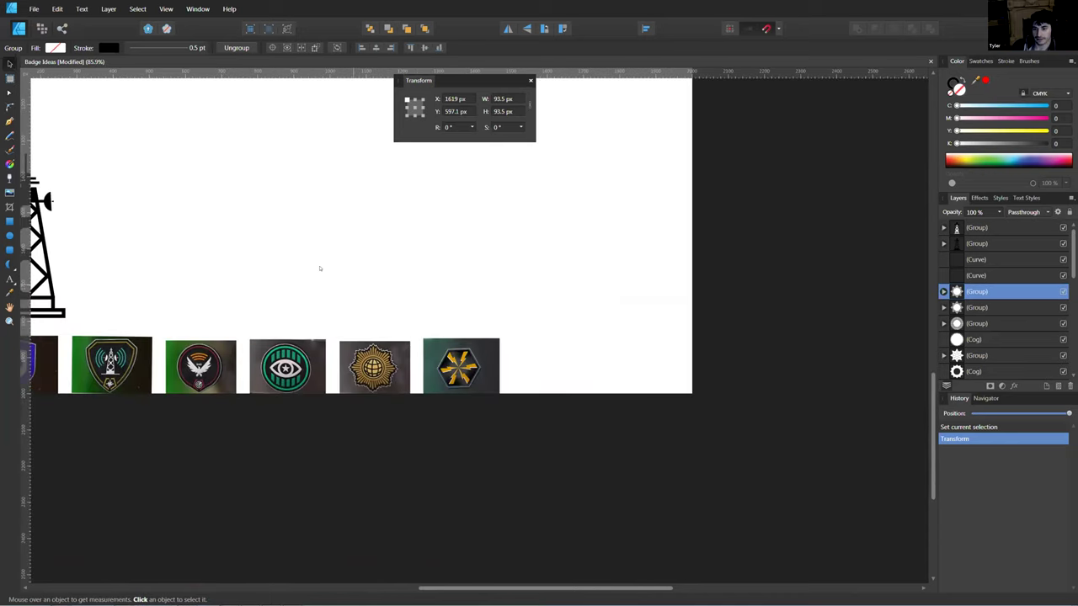
Examine the reference badges in turn: radio tower, blue cross shield, winged SHD emblem and green eye.
scroll(406, 315, "left", 1)
scroll(434, 393, "up", 4)
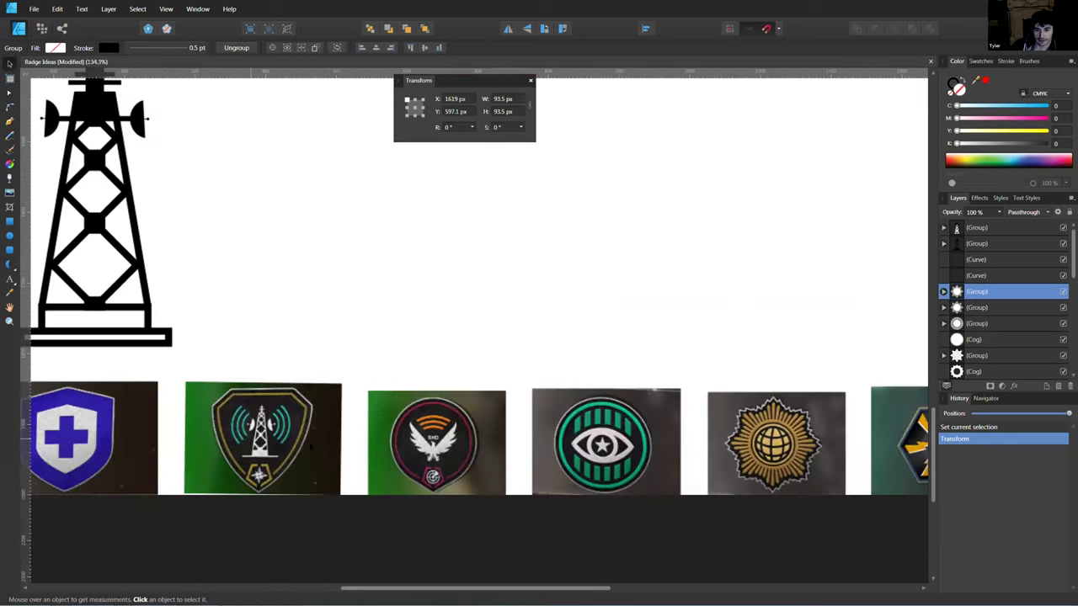
scroll(434, 392, "up", 1)
scroll(434, 392, "left", 3)
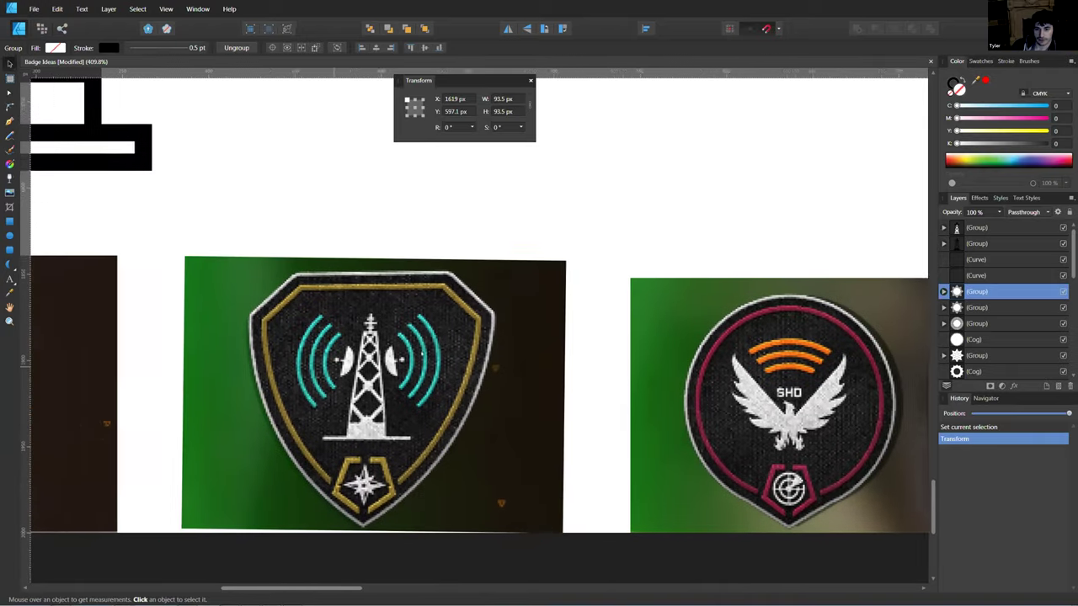
scroll(434, 393, "down", 4)
scroll(246, 387, "up", 2)
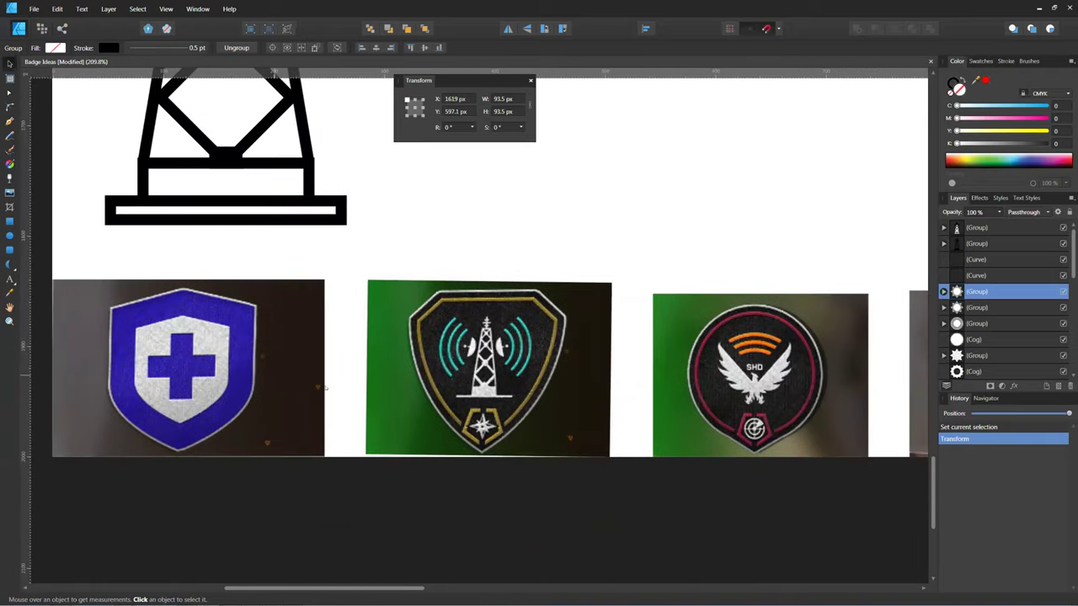
scroll(246, 388, "up", 1)
scroll(337, 396, "right", 5)
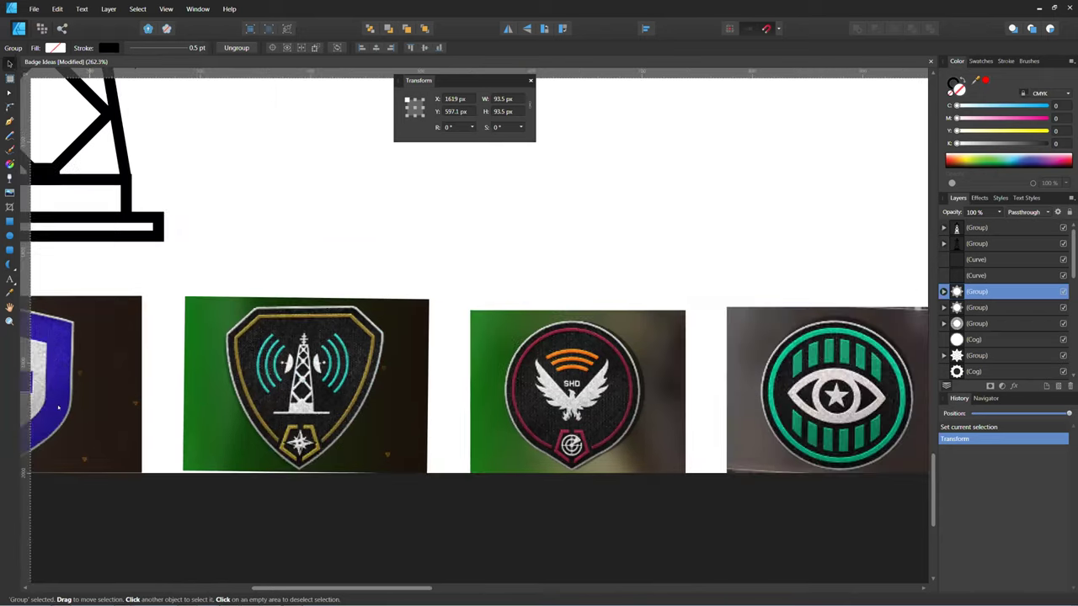
scroll(439, 402, "right", 8)
scroll(422, 410, "down", 1)
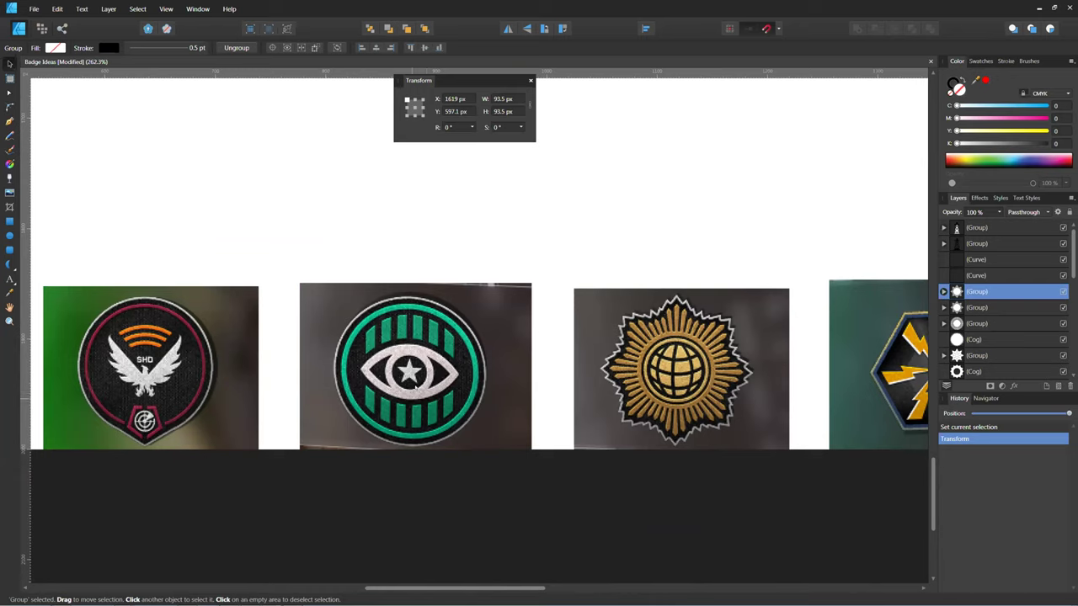
Return to the badge outline row and examine the flower and speech bubble shapes up close.
scroll(506, 347, "down", 8)
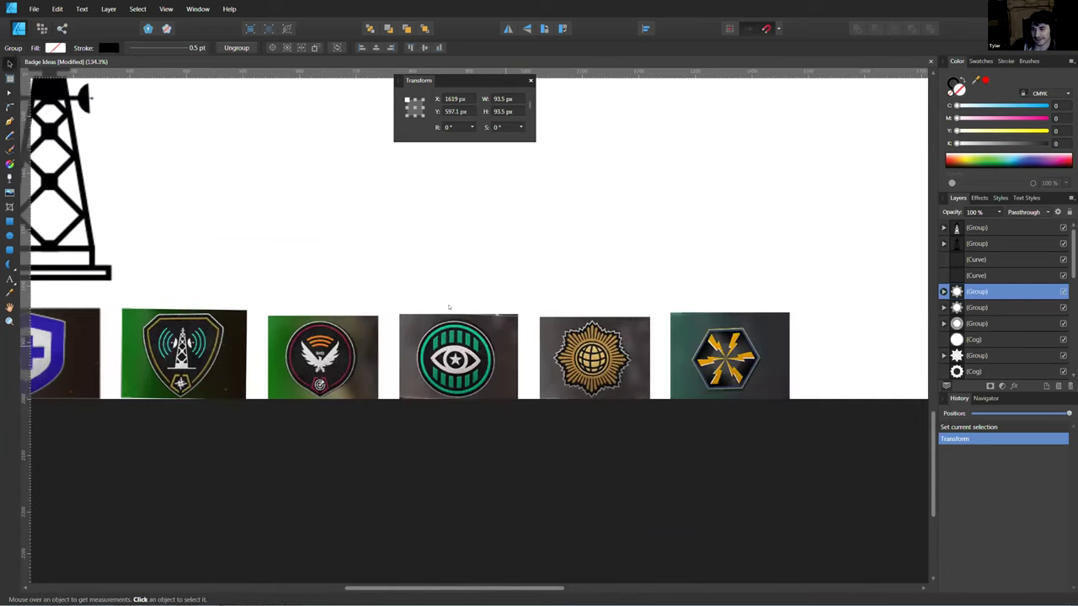
scroll(576, 305, "up", 5)
scroll(576, 305, "right", 3)
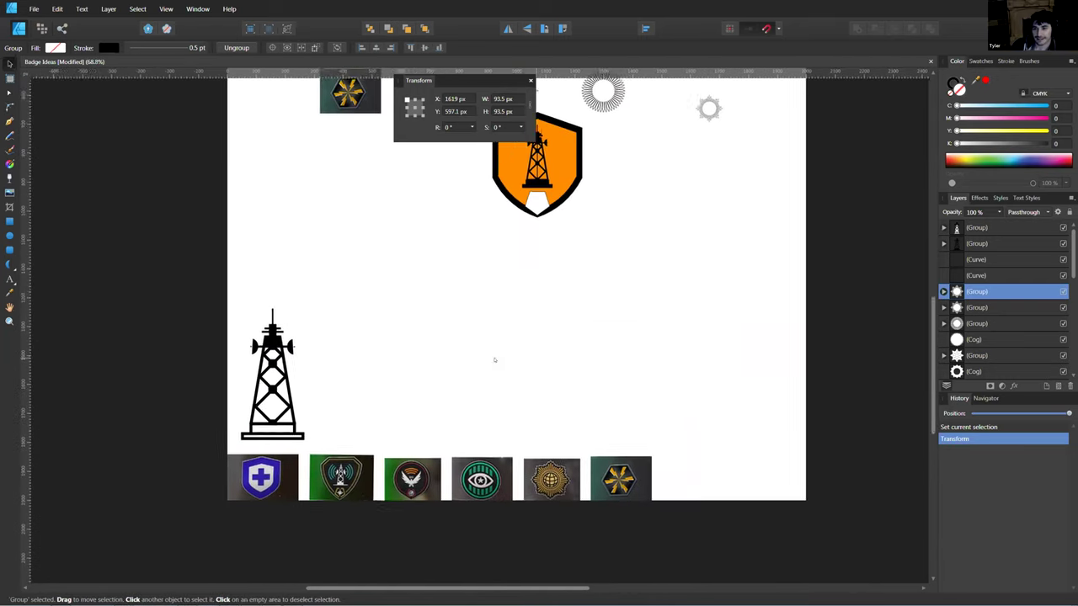
scroll(401, 360, "up", 5)
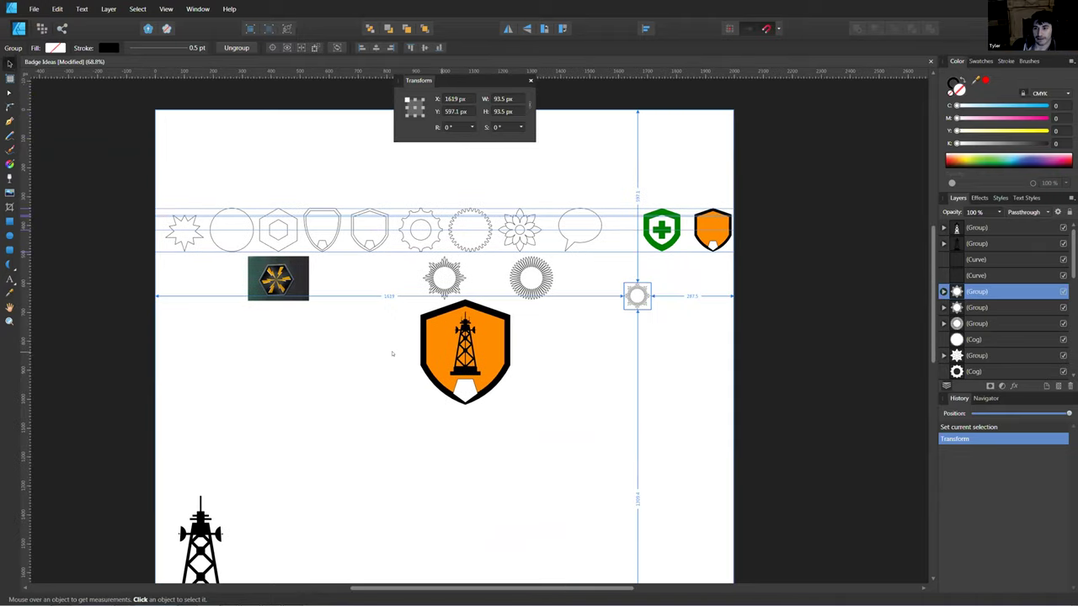
scroll(527, 299, "up", 5)
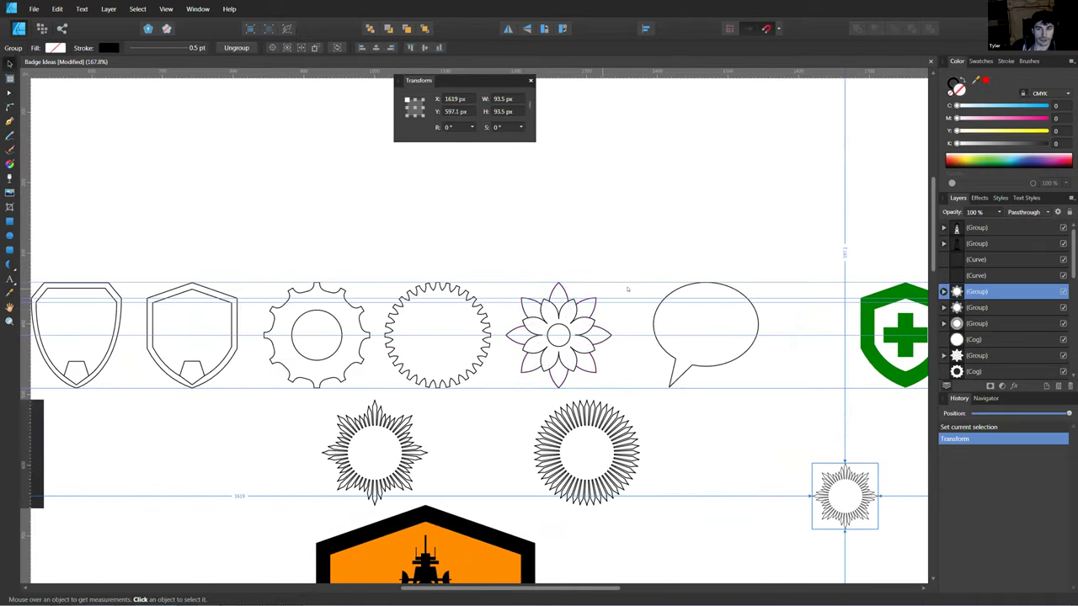
scroll(614, 255, "up", 5)
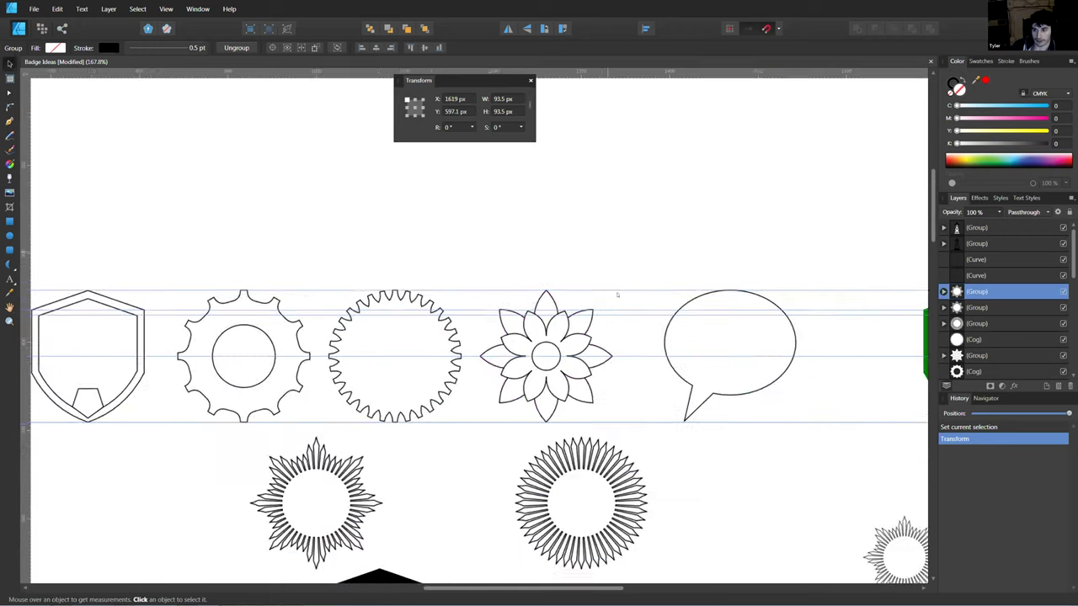
scroll(462, 316, "up", 3)
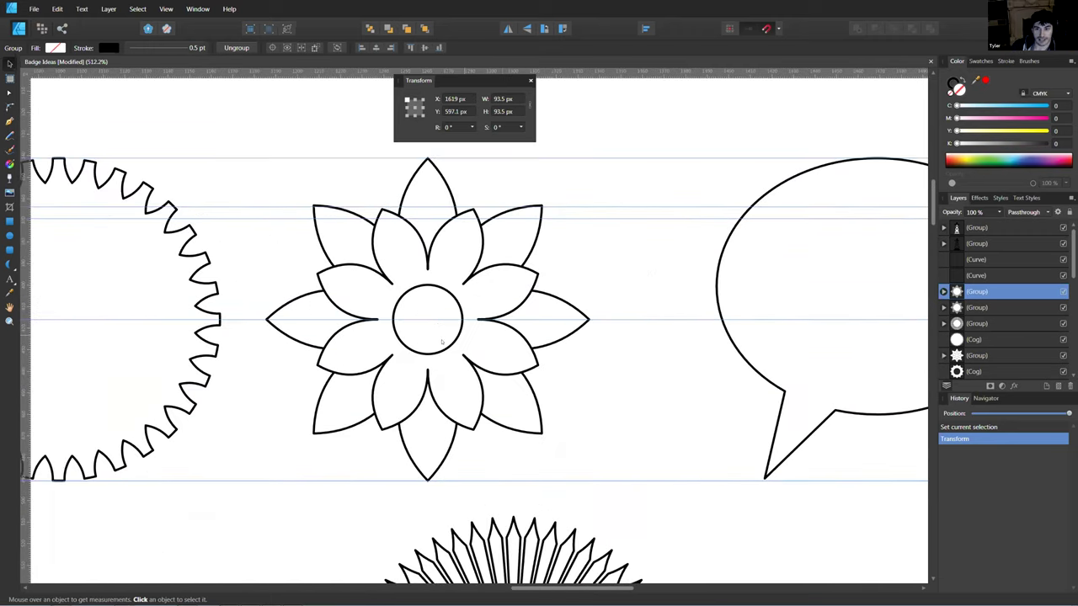
scroll(537, 370, "down", 5)
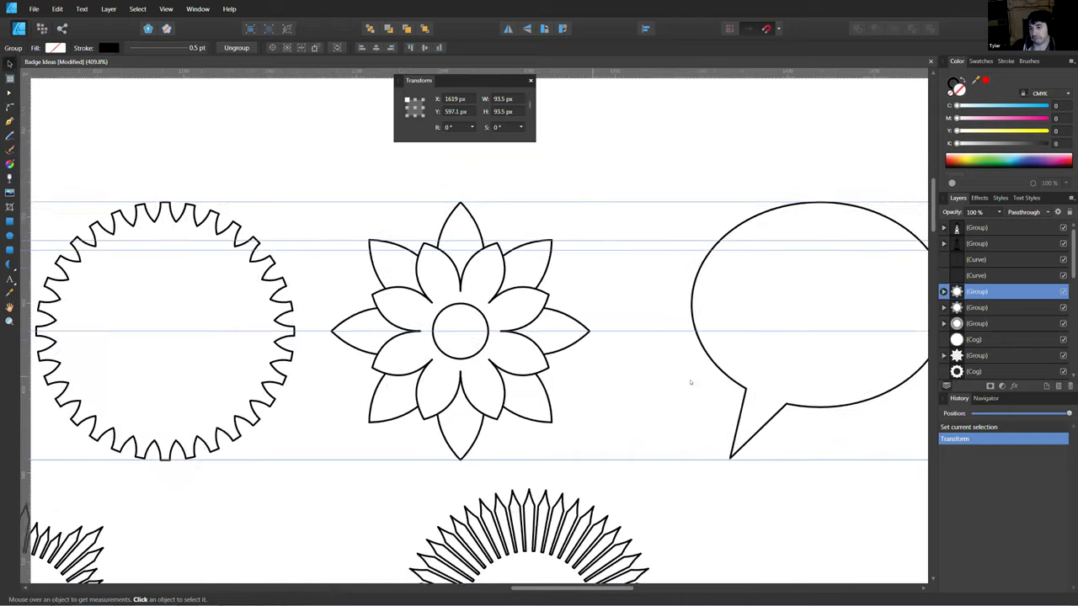
scroll(507, 362, "right", 3)
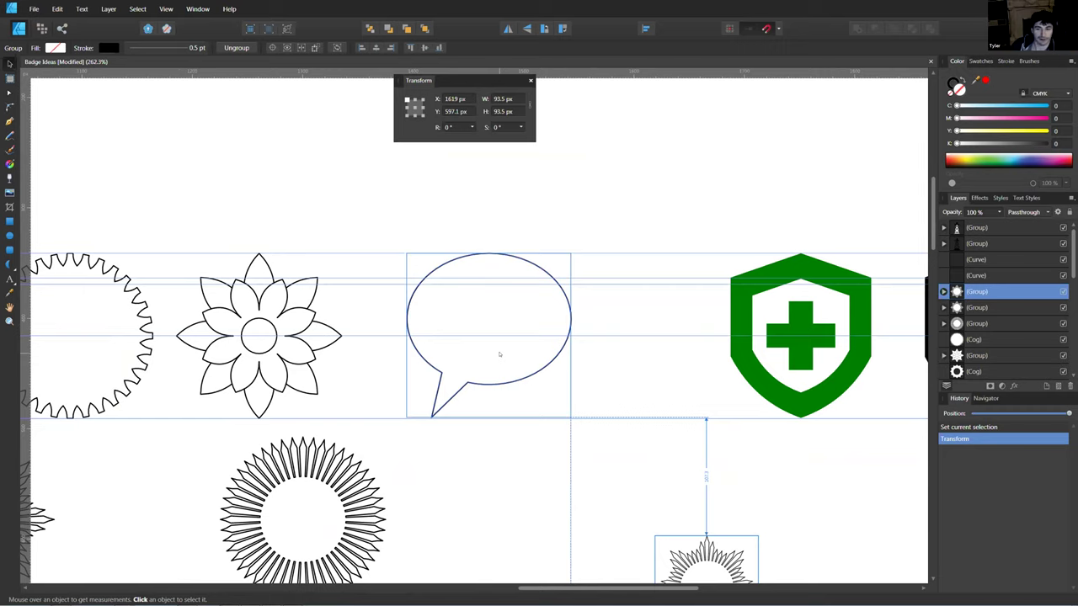
Review the outline row from the star, circle and hexagon across to the green cross and orange shields.
scroll(506, 393, "down", 8)
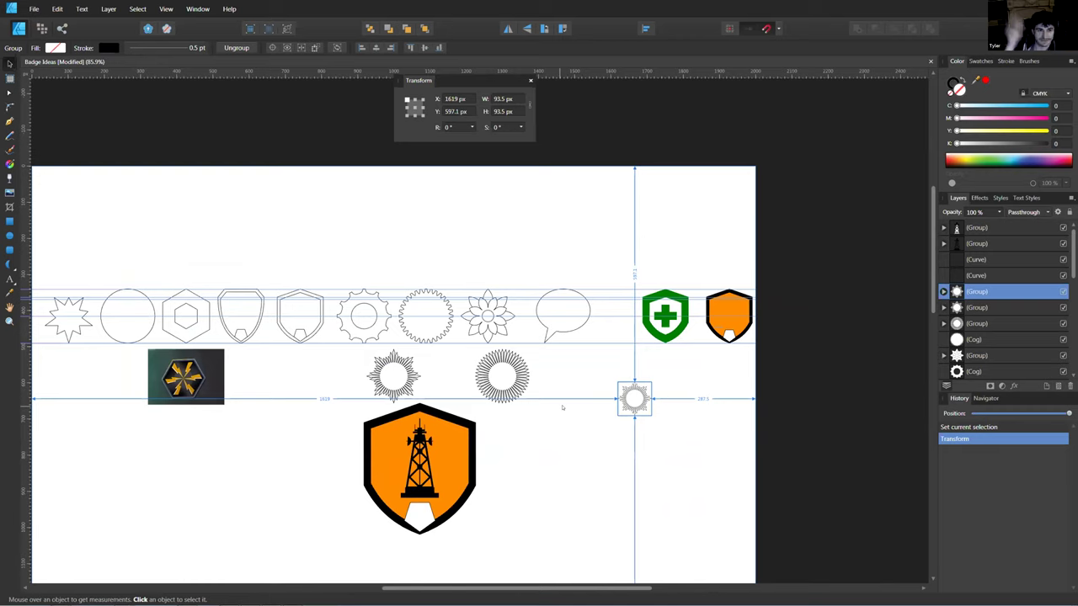
scroll(252, 440, "left", 5)
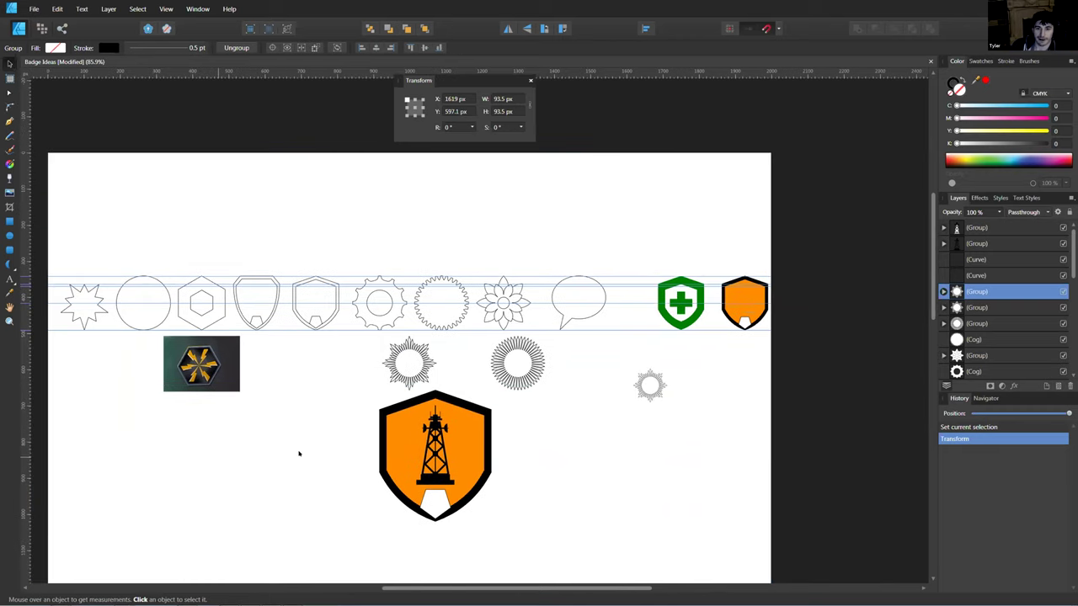
scroll(337, 374, "up", 5)
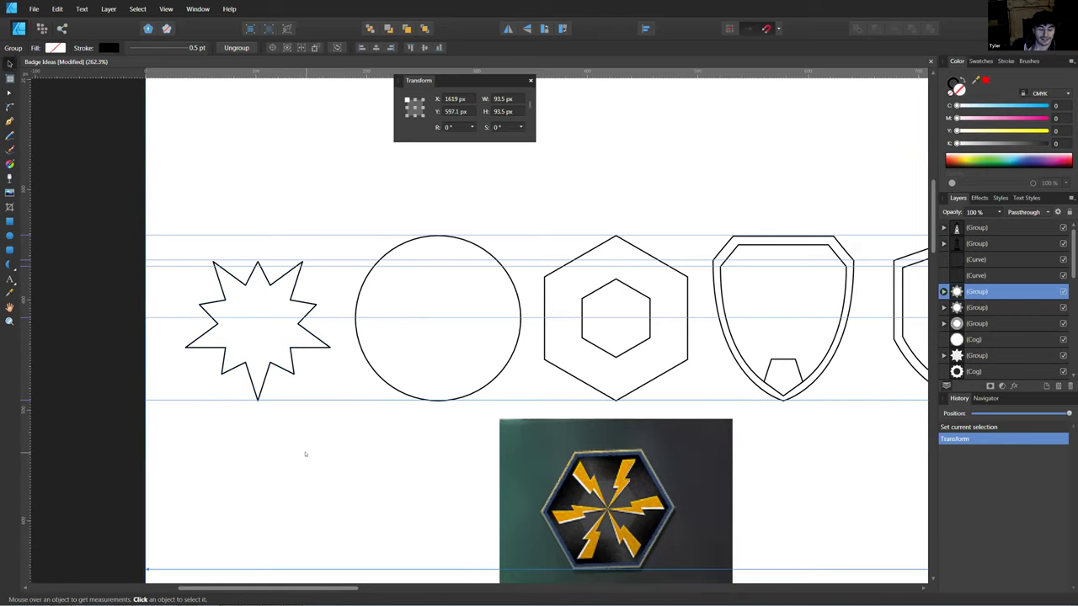
scroll(332, 459, "down", 6)
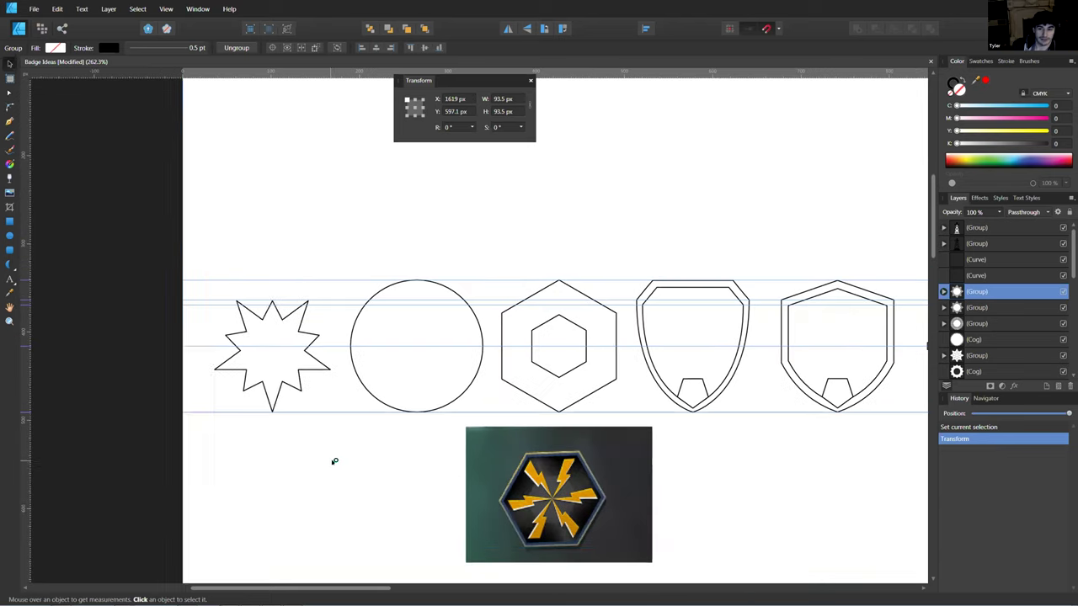
scroll(442, 394, "down", 3)
scroll(443, 394, "right", 5)
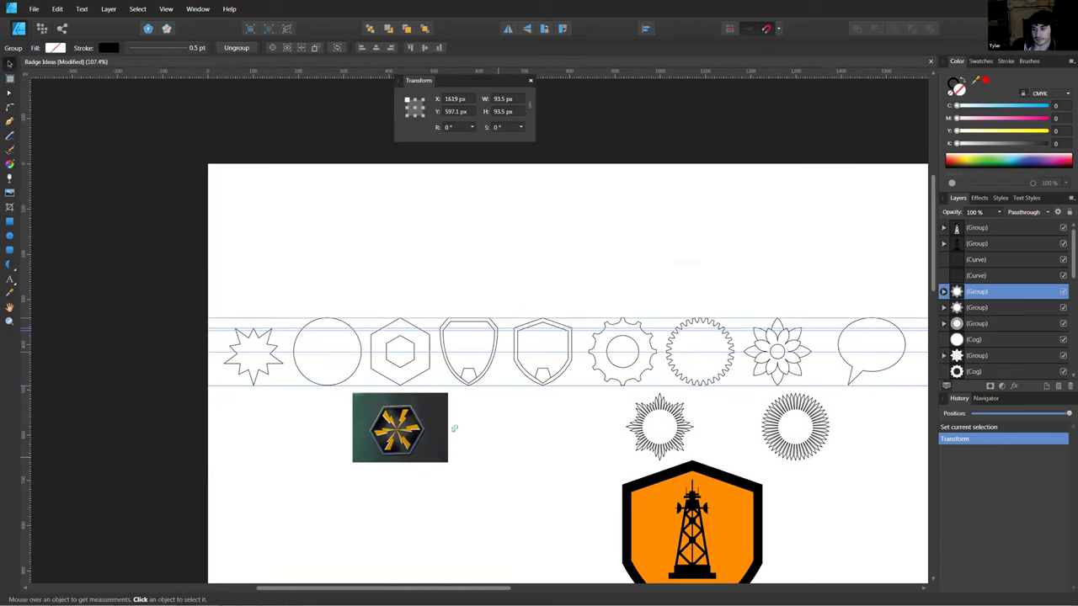
scroll(396, 396, "right", 3)
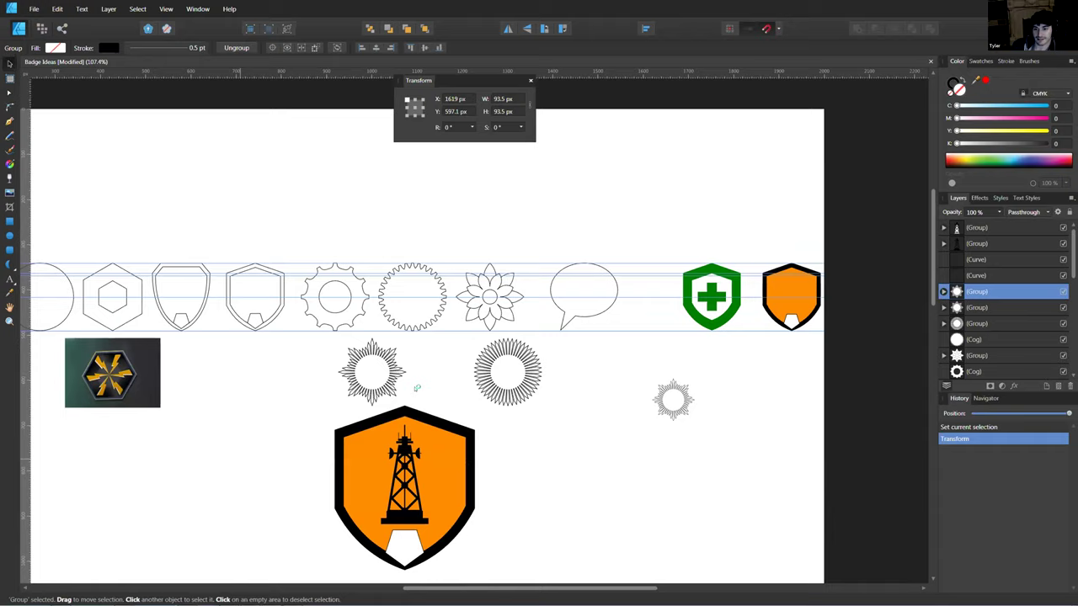
Reduce the fine-toothed cog outline's number of teeth to about 26 and deselect it.
scroll(428, 412, "up", 3)
scroll(379, 387, "up", 2)
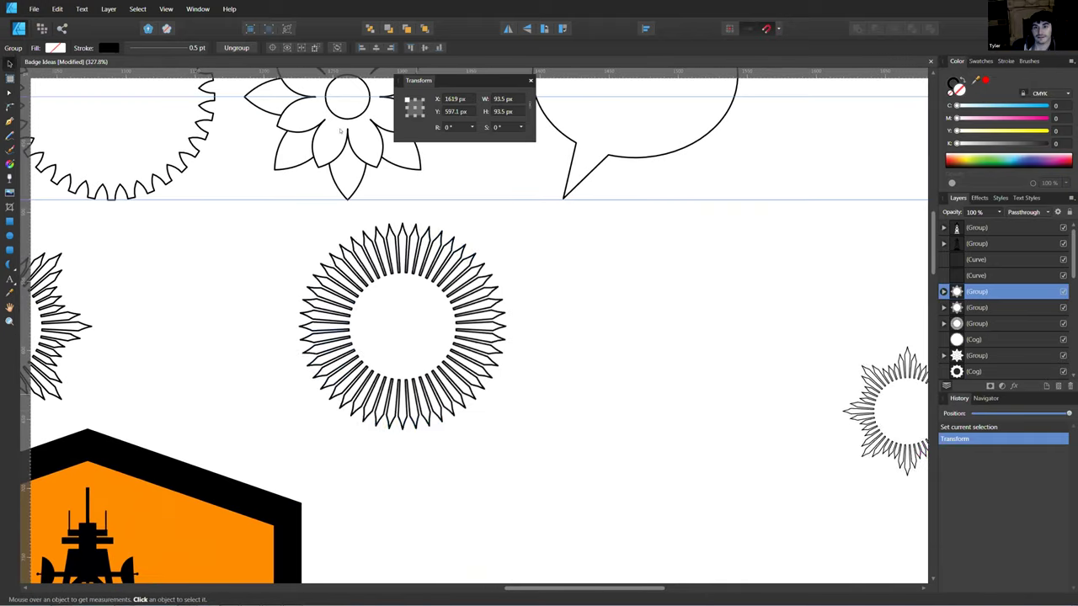
left_click(378, 387)
scroll(378, 259, "down", 5)
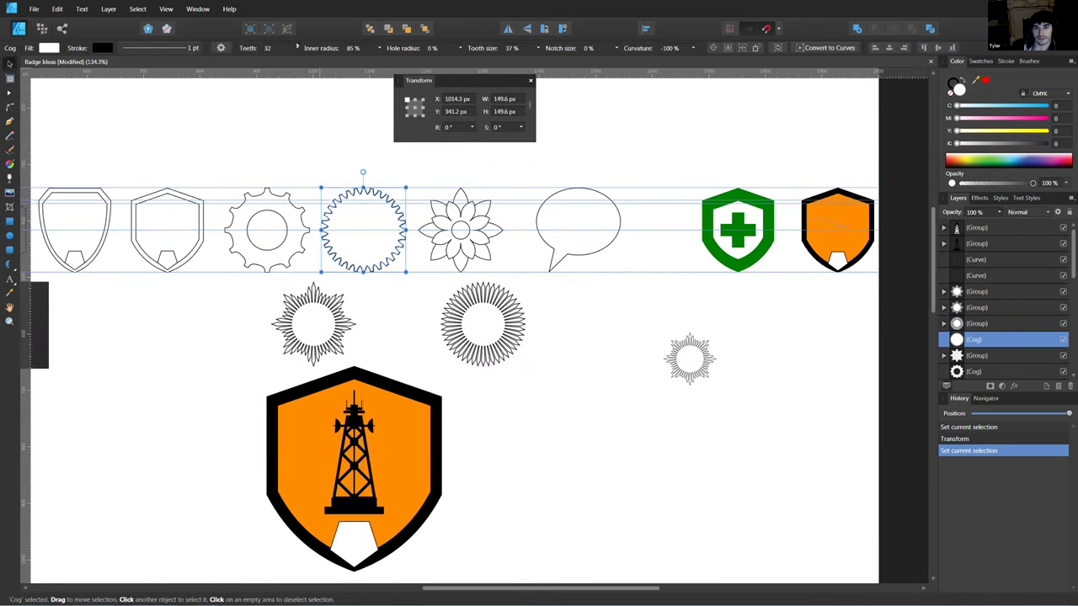
left_click_drag(297, 47, 298, 59)
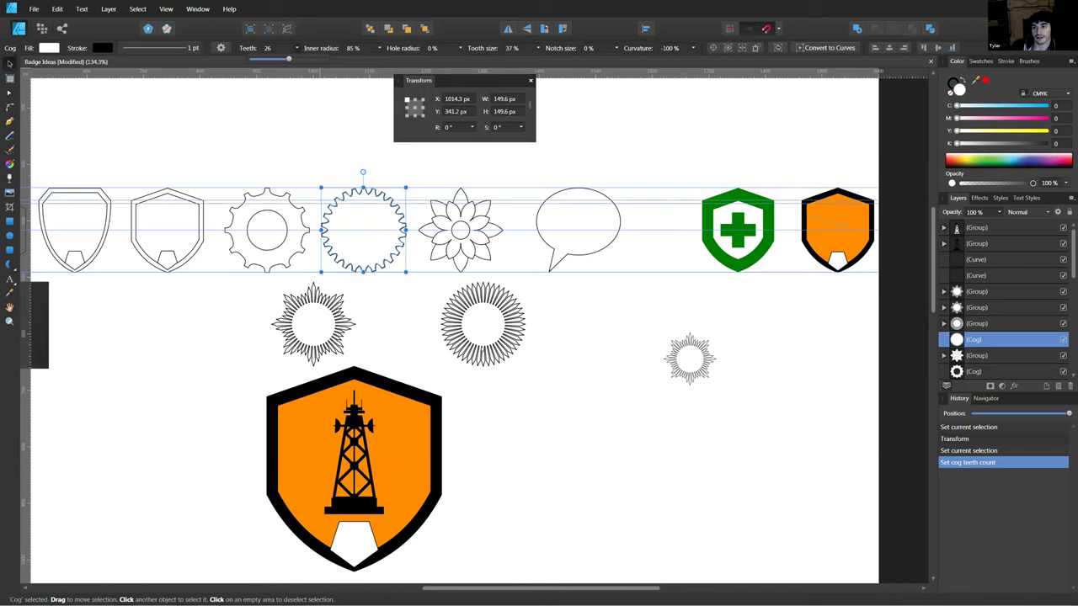
left_click(539, 397)
scroll(549, 395, "down", 4)
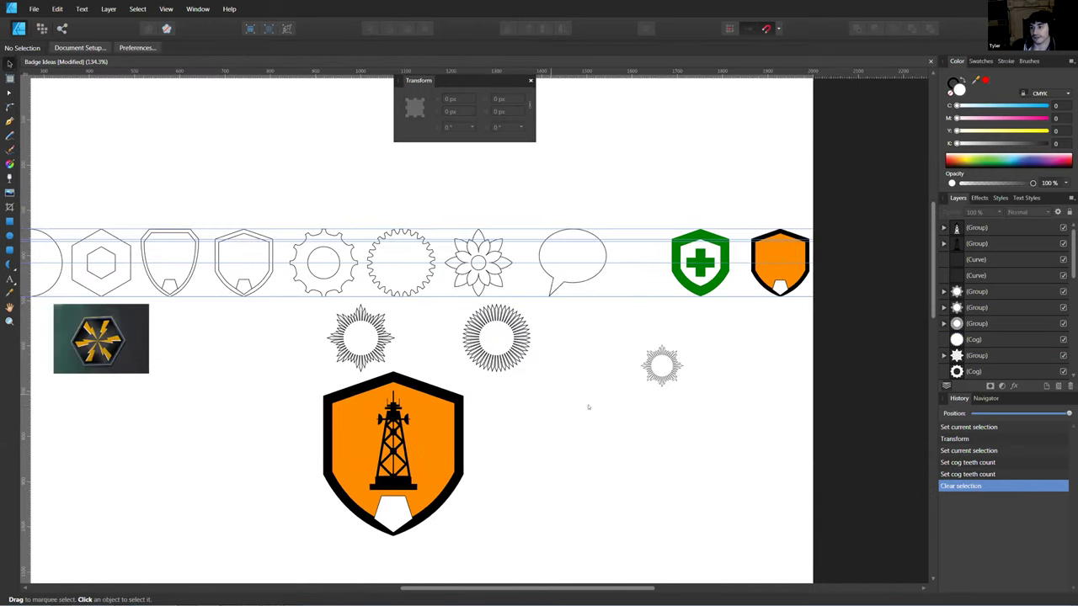
scroll(580, 315, "left", 5)
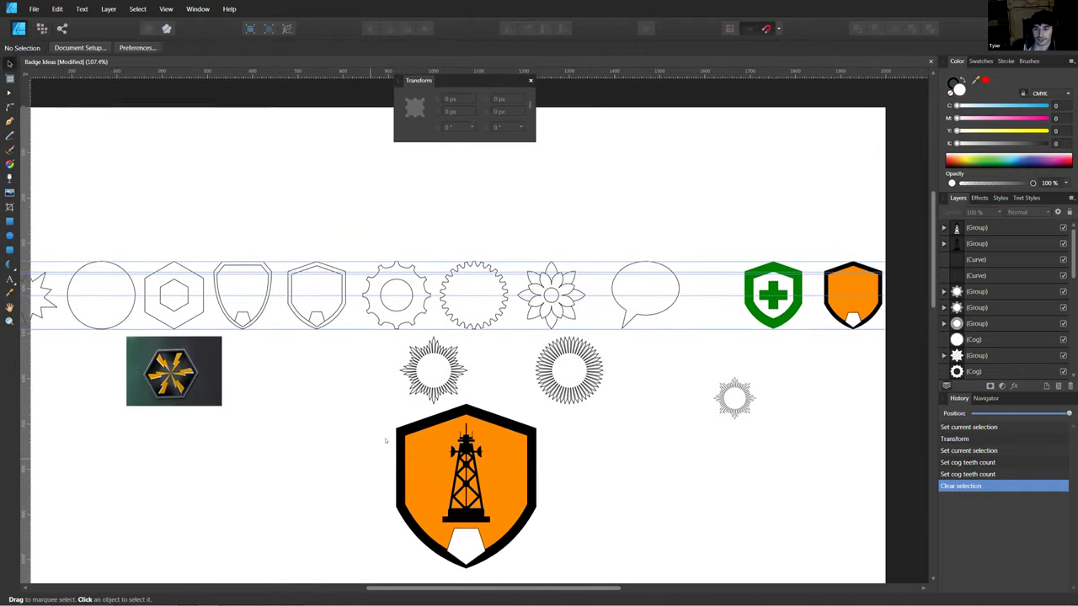
Examine the antenna and dish parts of the radio tower on the large orange shield, and clear the selection.
scroll(480, 381, "down", 2)
scroll(480, 381, "up", 5)
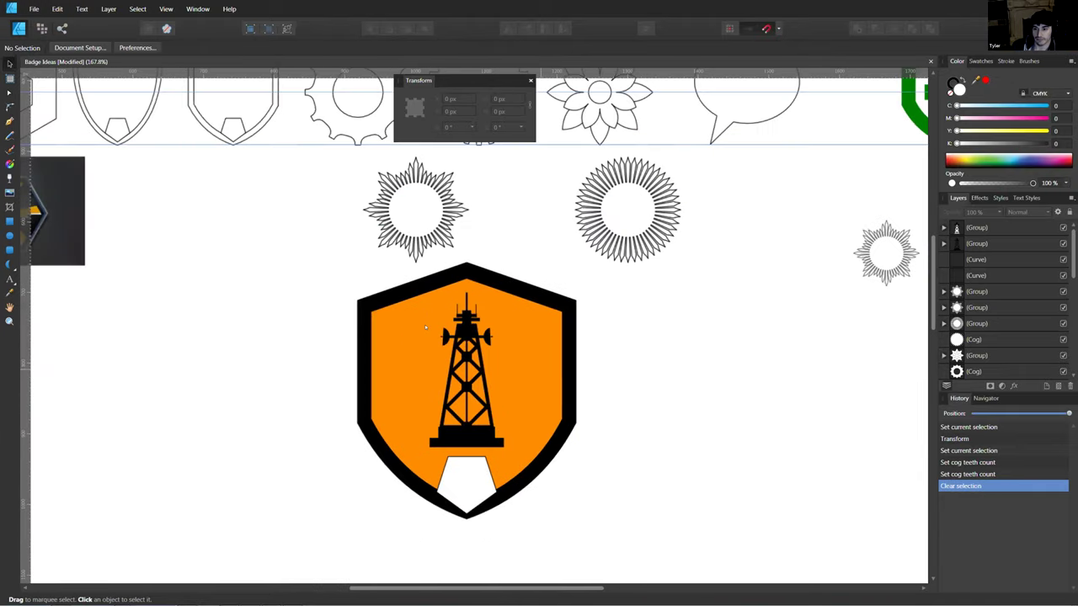
left_click(441, 288)
left_click(440, 266)
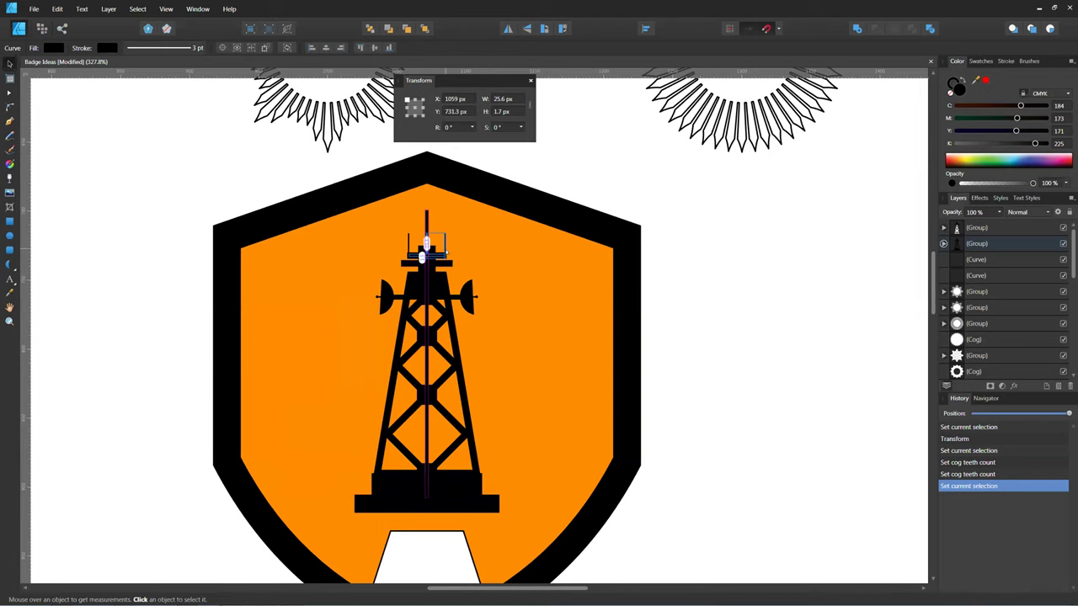
left_click(444, 268)
scroll(438, 268, "down", 4)
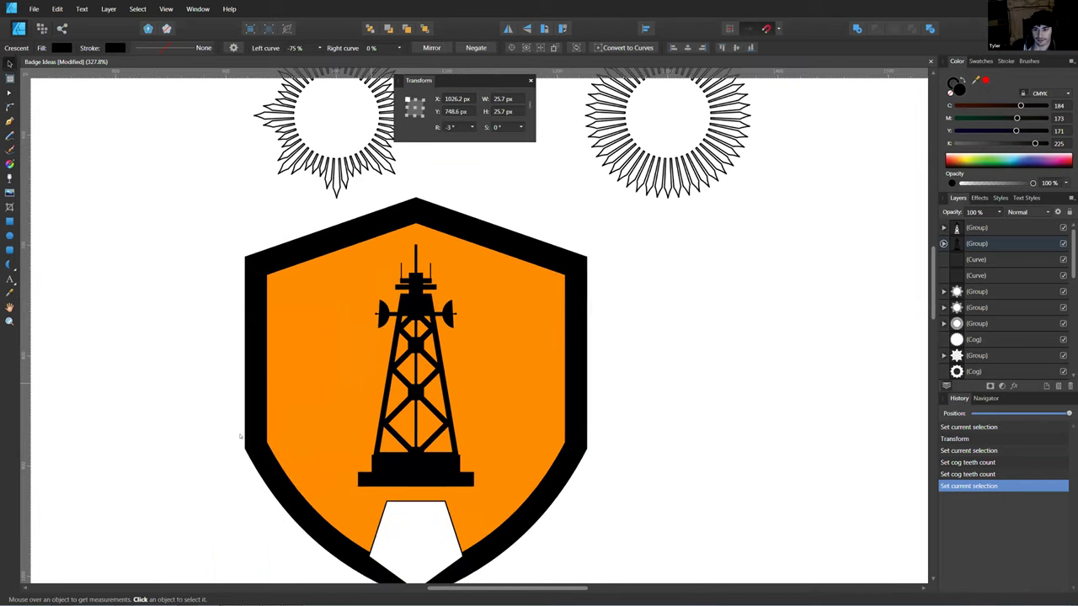
scroll(438, 268, "down", 4)
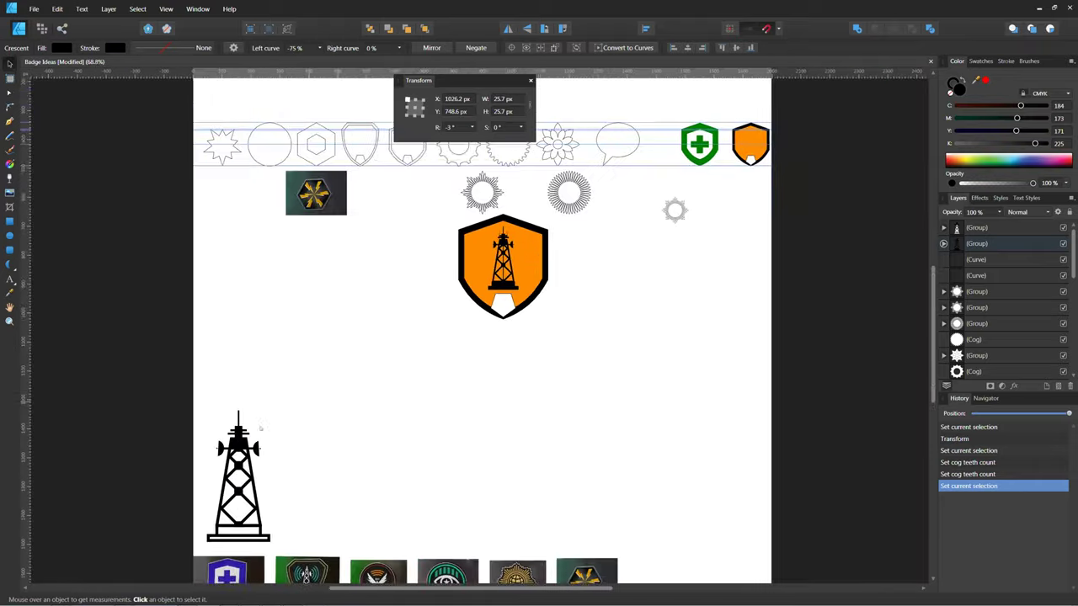
scroll(311, 436, "up", 3)
scroll(354, 434, "right", 3)
left_click(489, 380)
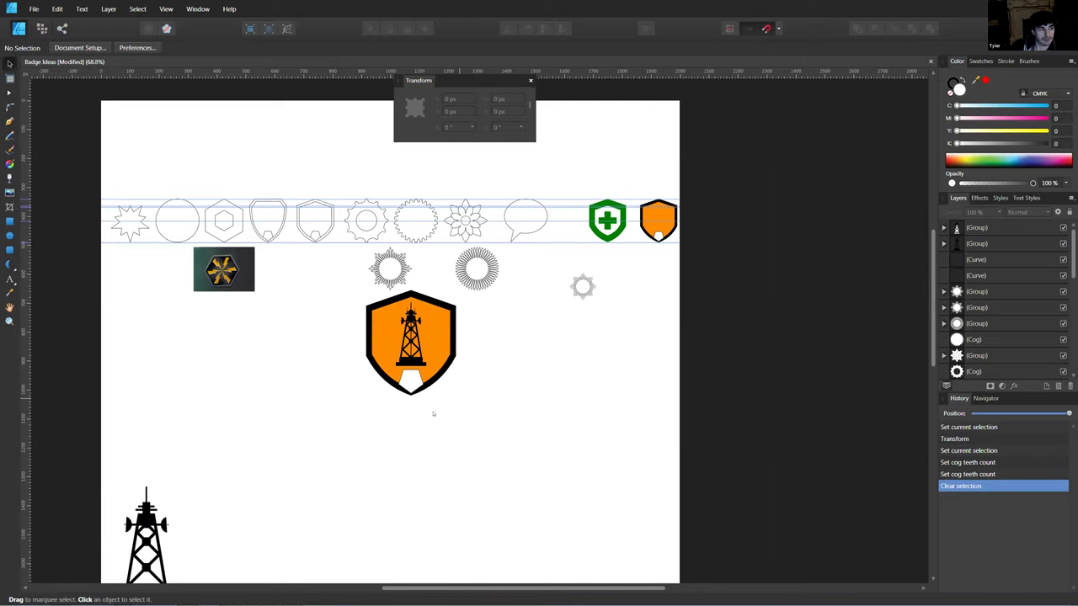
Compare the orange tower shield and outline row with the reference badges, examining the radio tower and winged SHD emblems up close.
scroll(344, 366, "up", 4)
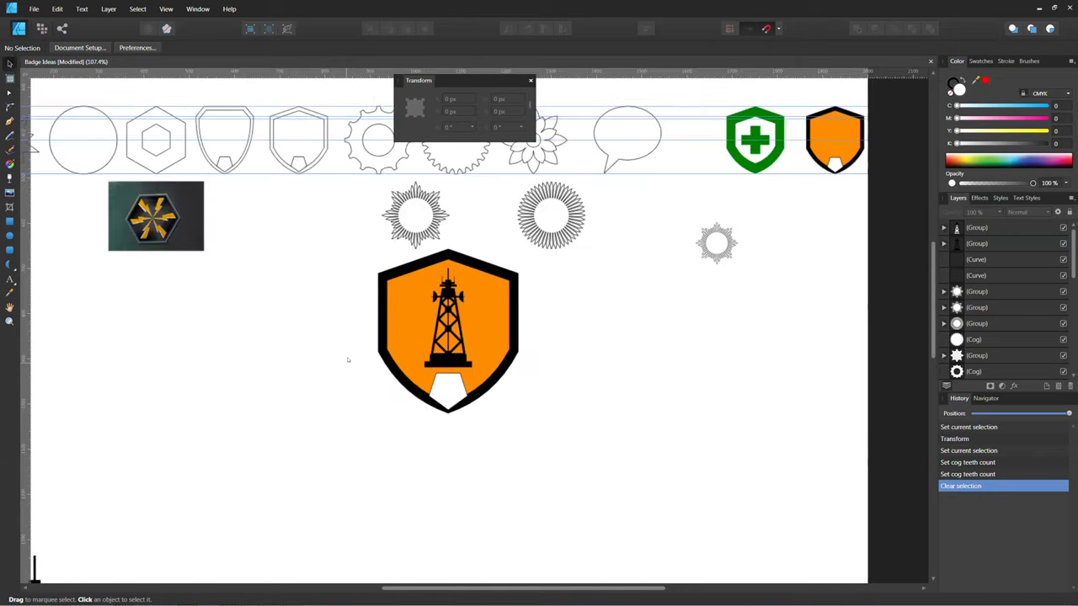
scroll(300, 468, "up", 3)
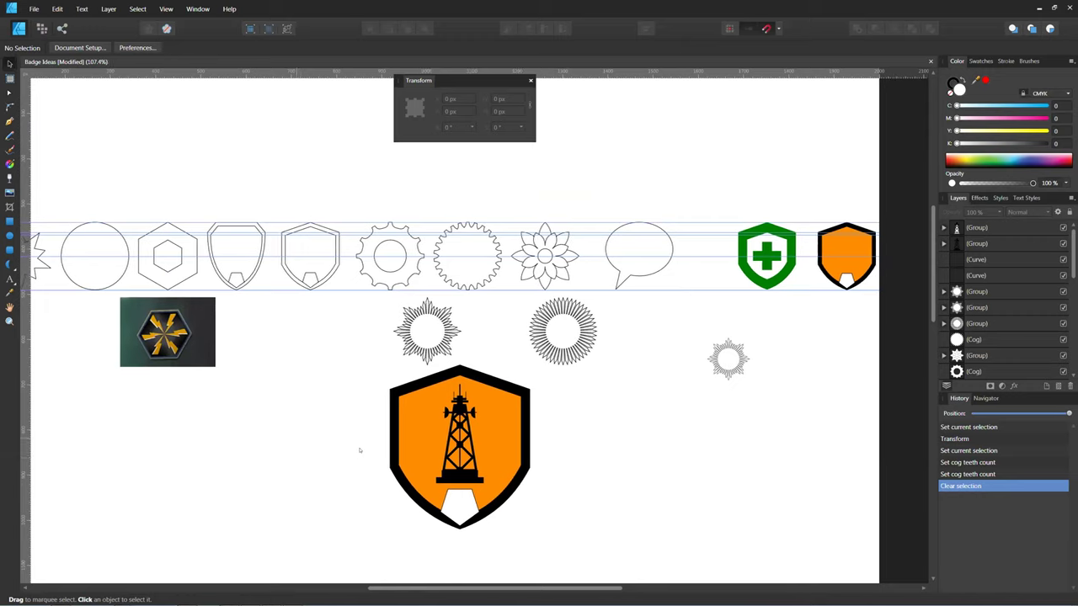
scroll(366, 440, "left", 2)
scroll(379, 434, "down", 3)
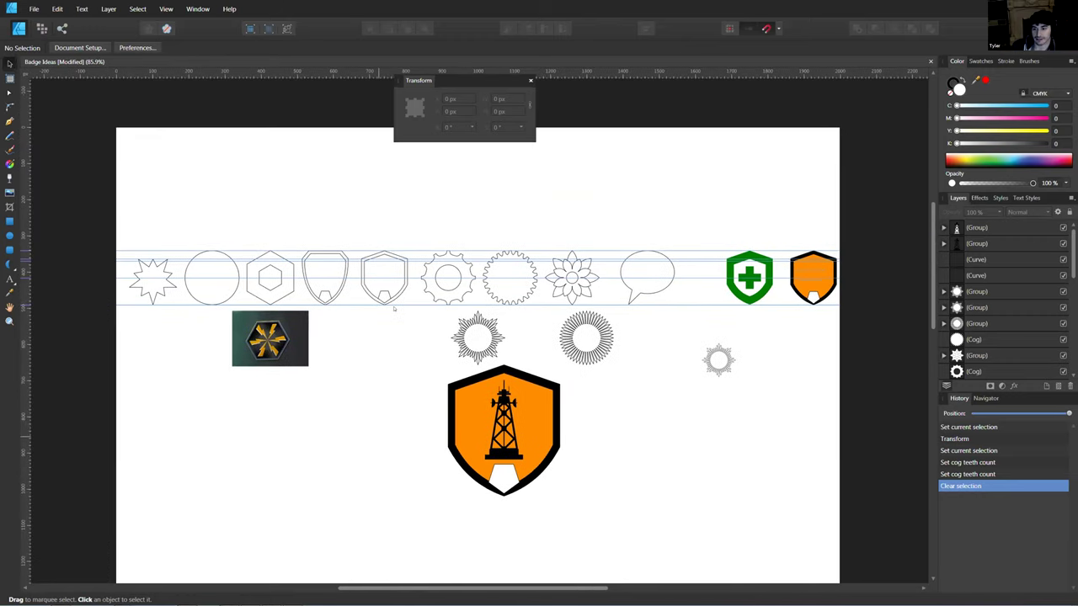
scroll(408, 309, "down", 4)
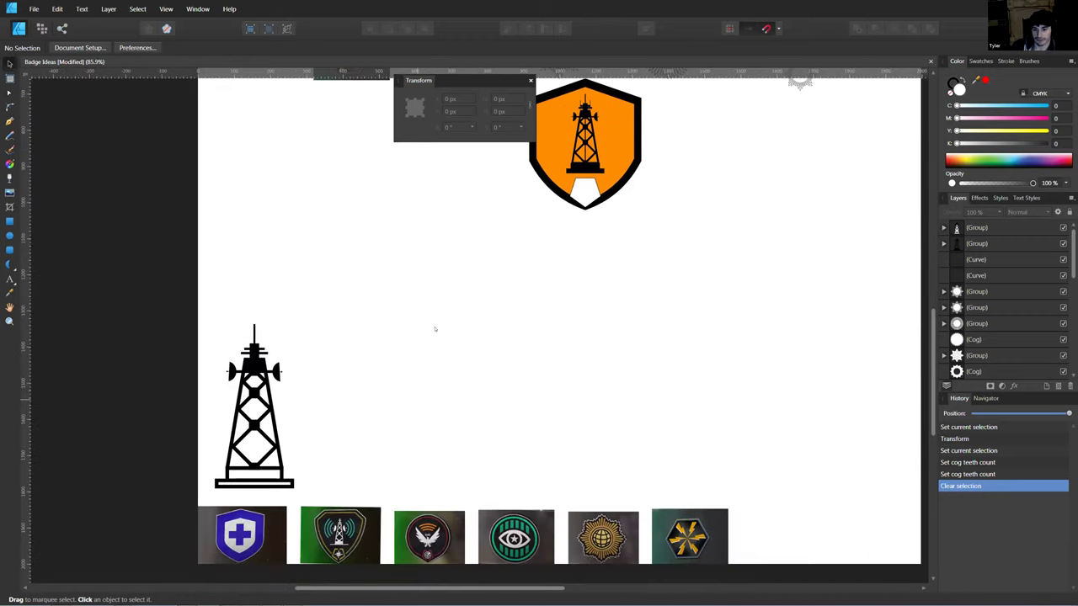
scroll(404, 303, "down", 2)
scroll(308, 460, "up", 8)
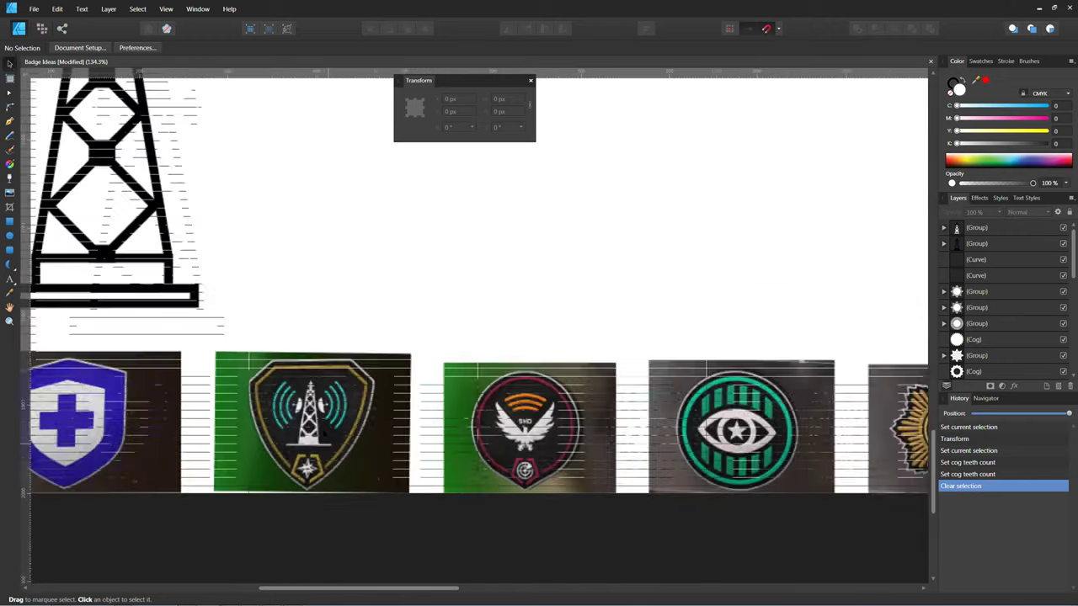
scroll(335, 362, "down", 3)
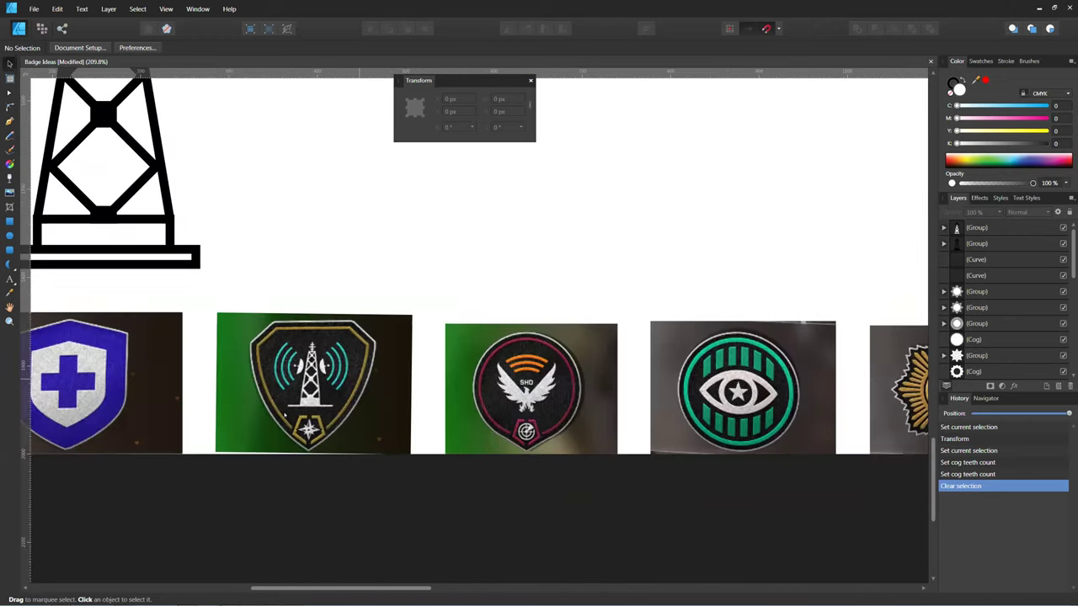
scroll(318, 440, "up", 3)
scroll(321, 376, "down", 5)
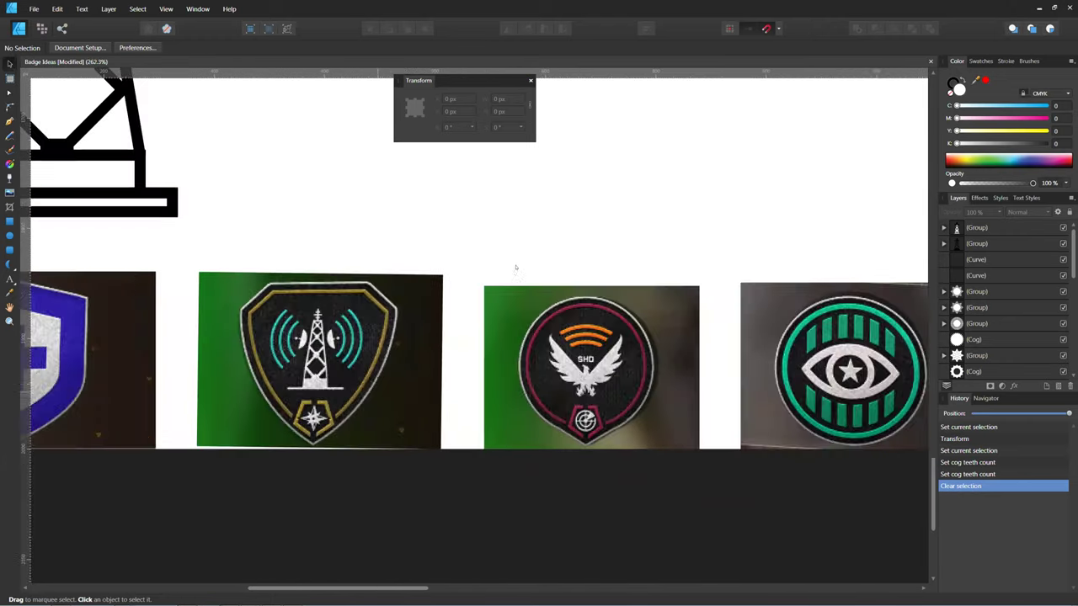
scroll(321, 376, "right", 5)
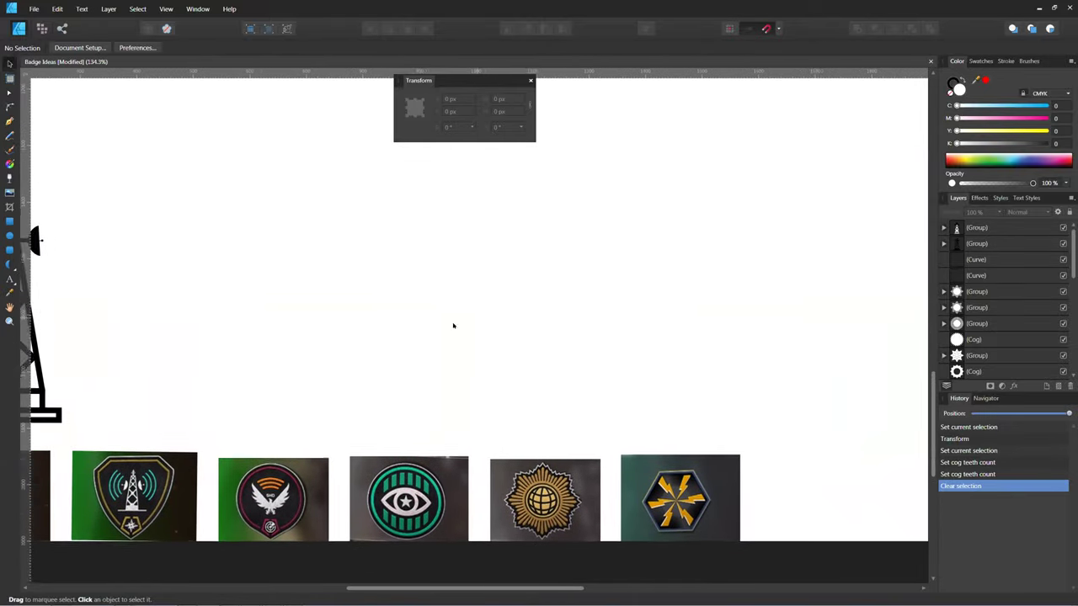
Return to the large orange tower shield and review it together with the badge outlines and sunburst shapes above it.
scroll(380, 309, "up", 4)
scroll(361, 387, "up", 4)
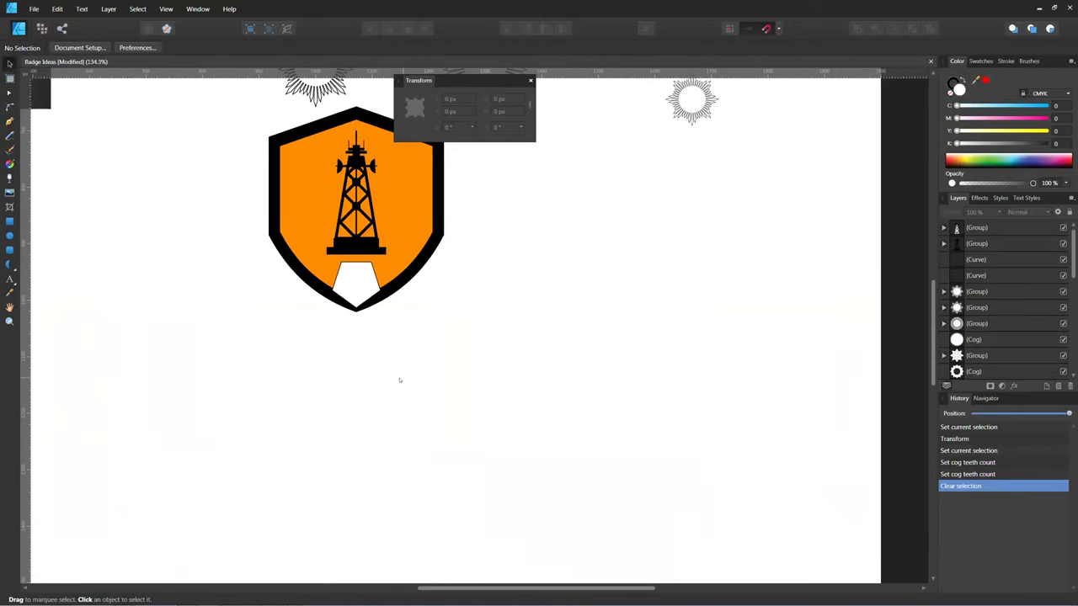
scroll(400, 380, "down", 4)
scroll(388, 414, "up", 4)
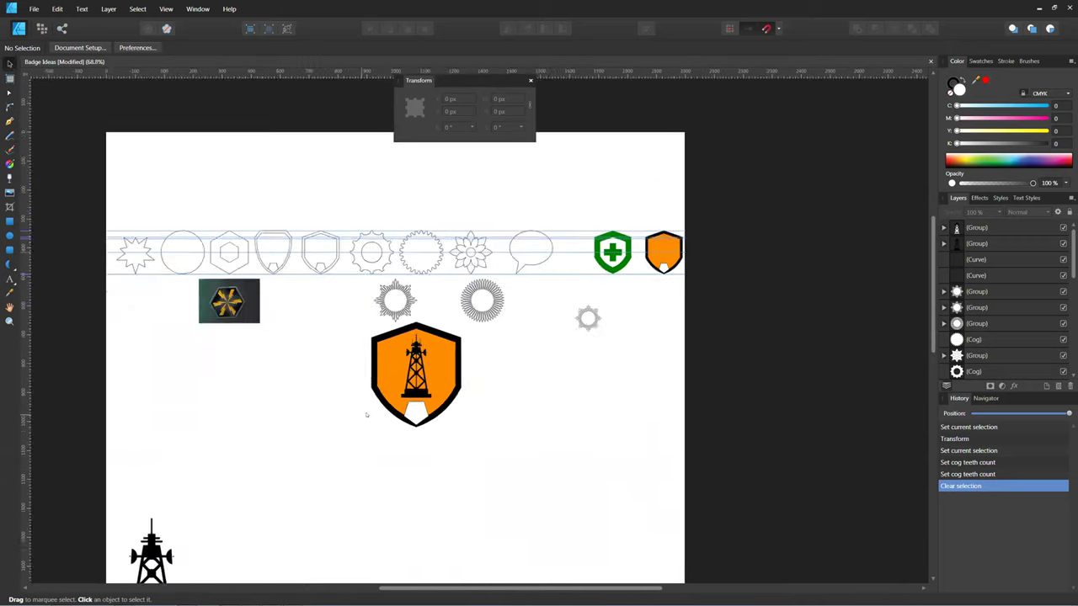
scroll(337, 436, "up", 1)
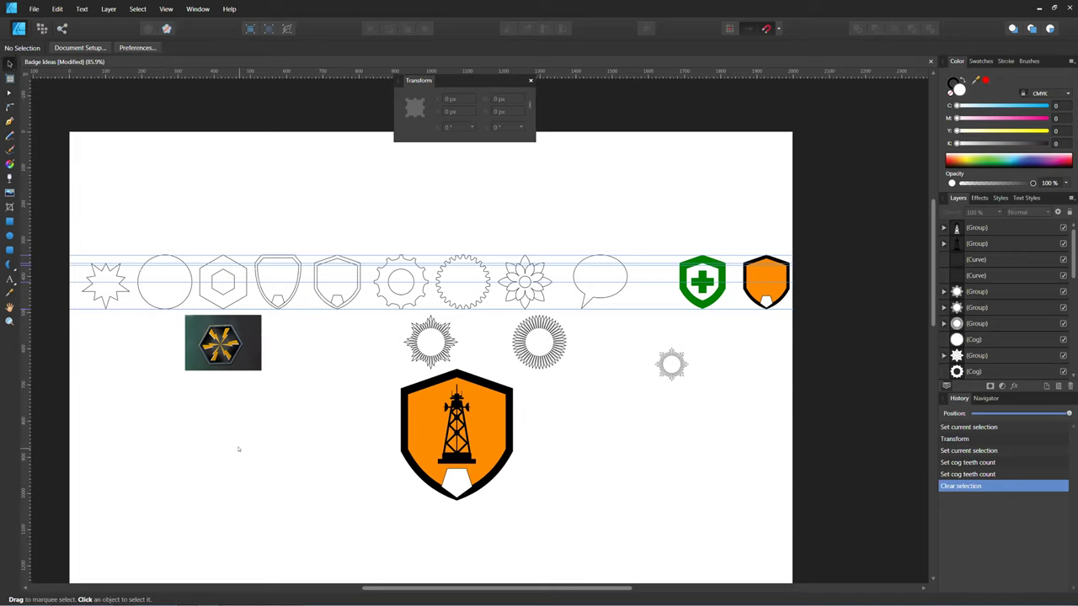
scroll(236, 450, "down", 2)
scroll(261, 442, "up", 1)
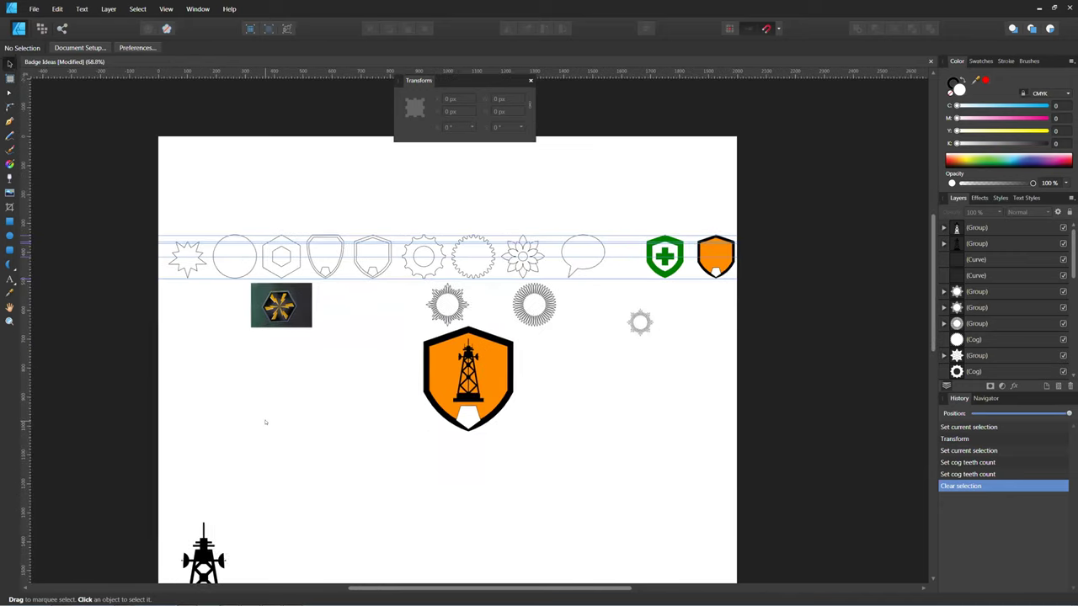
scroll(272, 423, "up", 1)
scroll(271, 423, "down", 1)
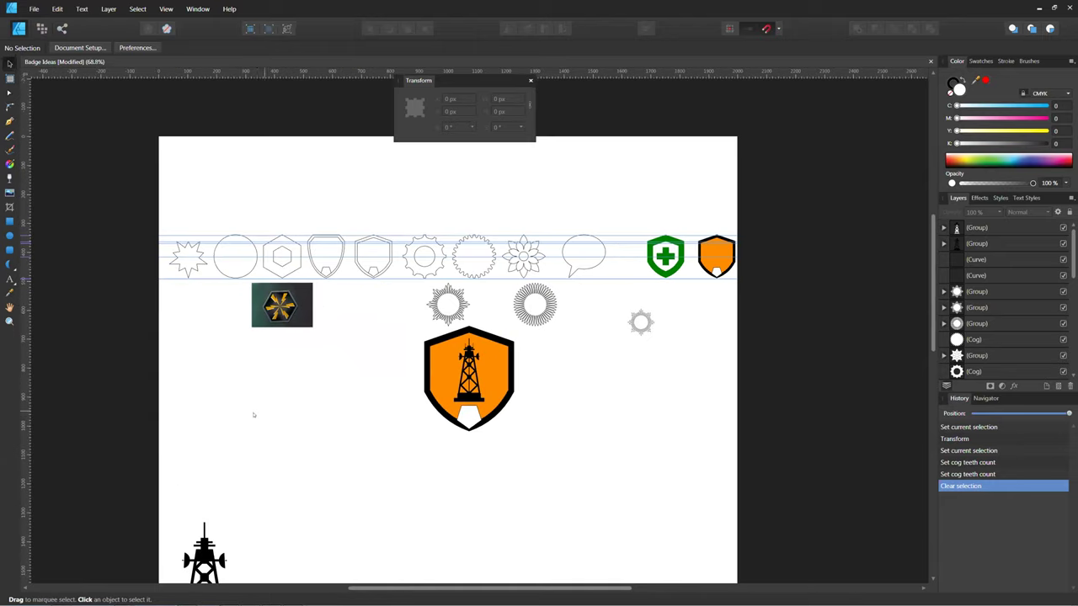
scroll(507, 455, "up", 3)
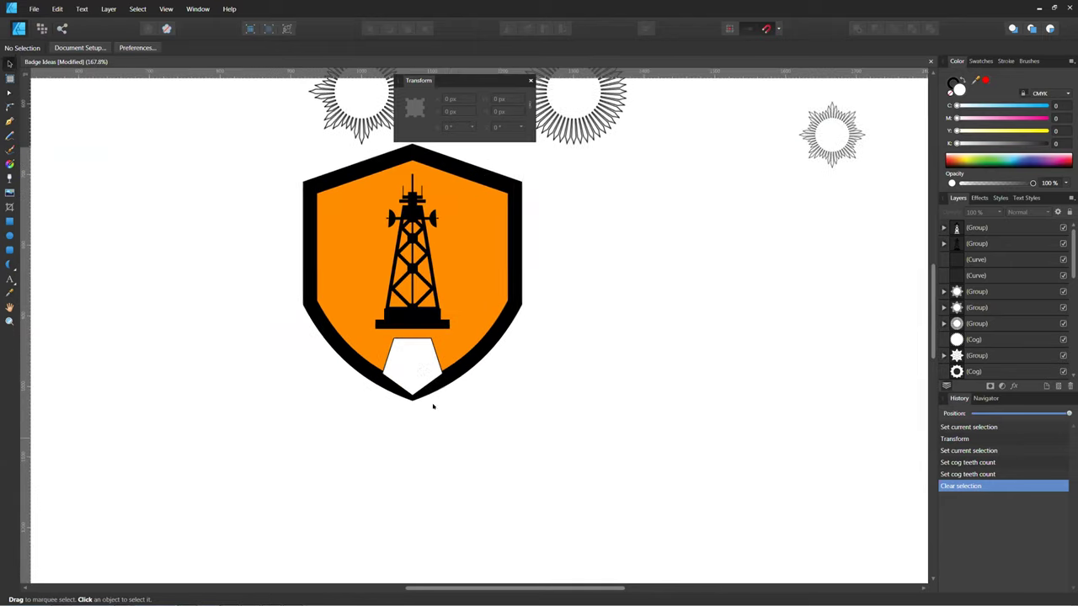
scroll(419, 373, "down", 1)
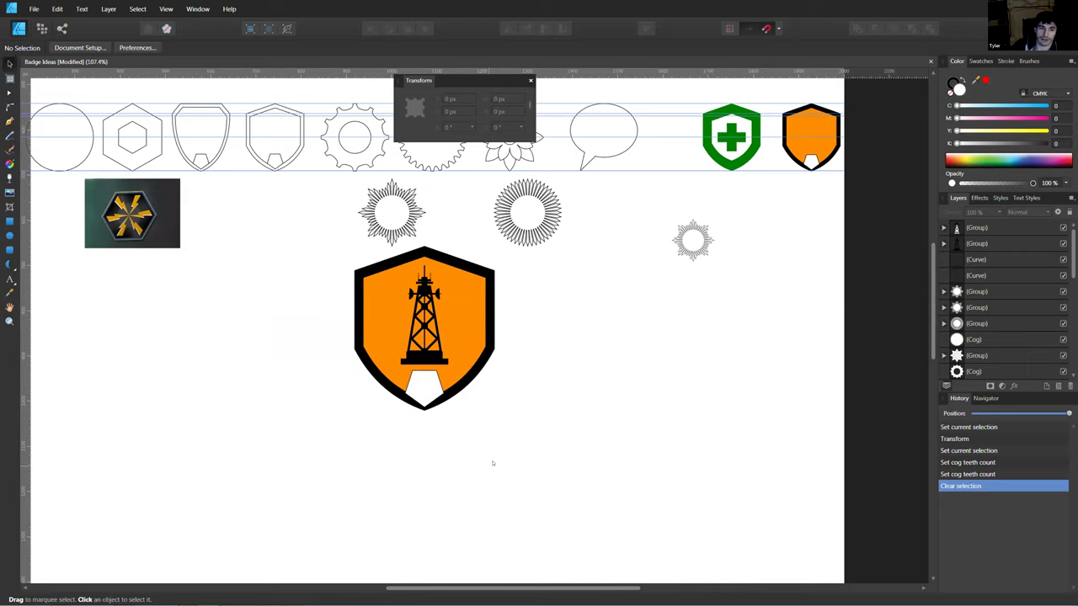
scroll(506, 439, "up", 2)
scroll(505, 439, "left", 2)
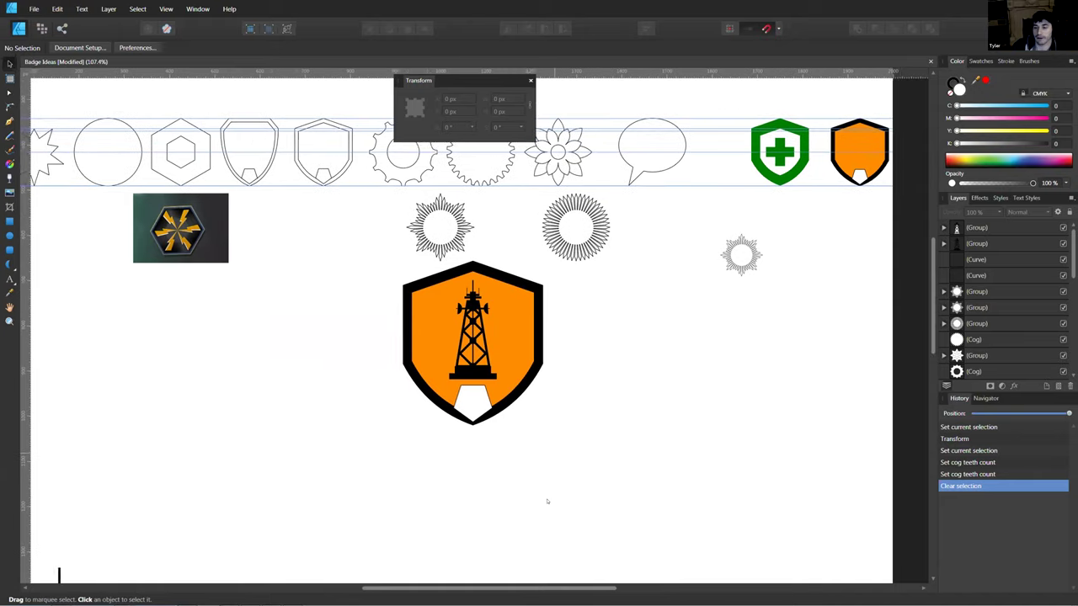